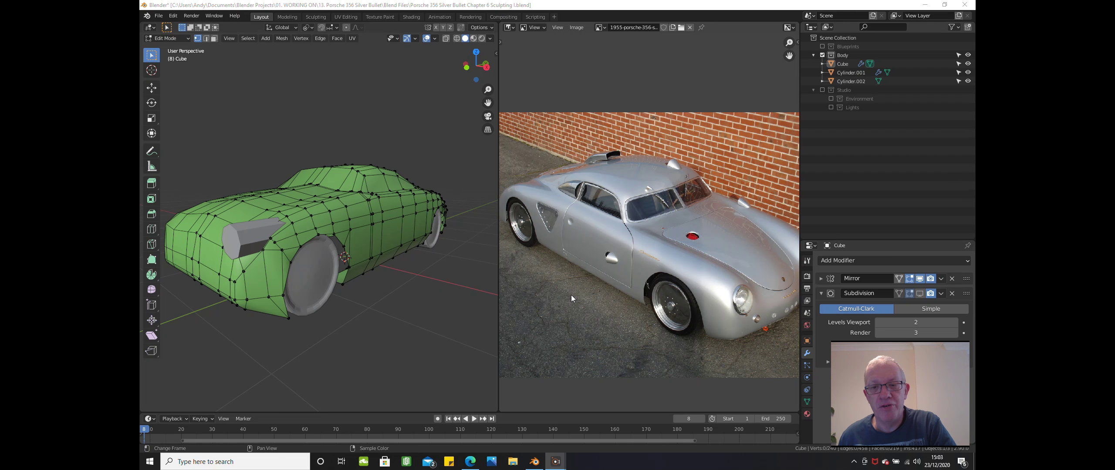
{"action": "scroll", "coordinate": [571, 296], "scroll_direction": "up", "scroll_amount": 2}
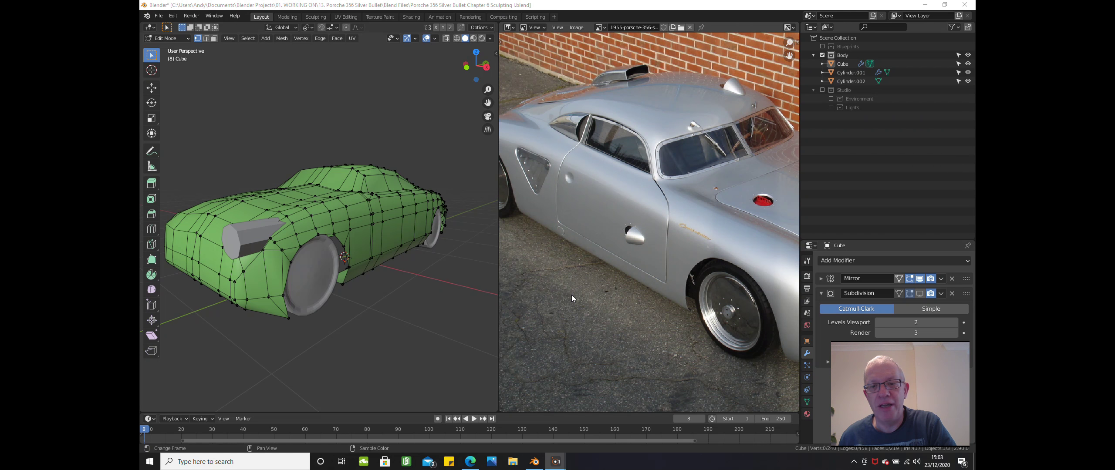
{"action": "scroll", "coordinate": [572, 295], "scroll_direction": "down", "scroll_amount": 1}
{"action": "scroll", "coordinate": [571, 295], "scroll_direction": "down", "scroll_amount": 1}
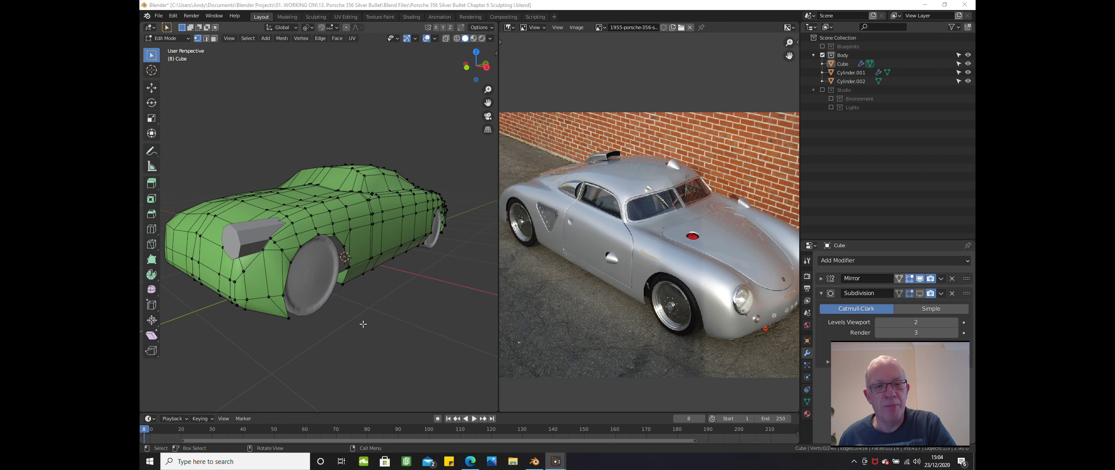
- Discard the Porsche changes and go up to the 01. WORKING ON projects folder
{"action": "middle_click_drag", "start_coordinate": [363, 338], "coordinate": [365, 339]}
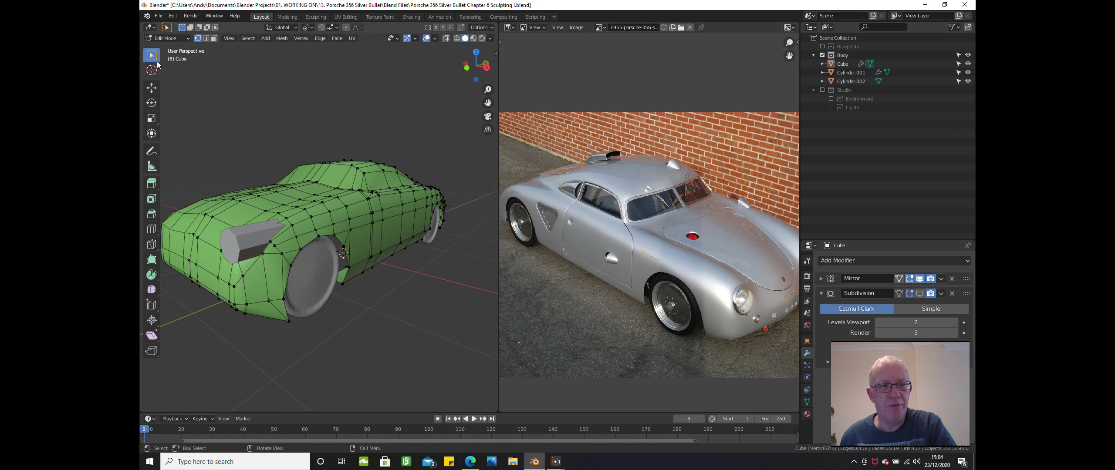
{"action": "left_click", "coordinate": [159, 16]}
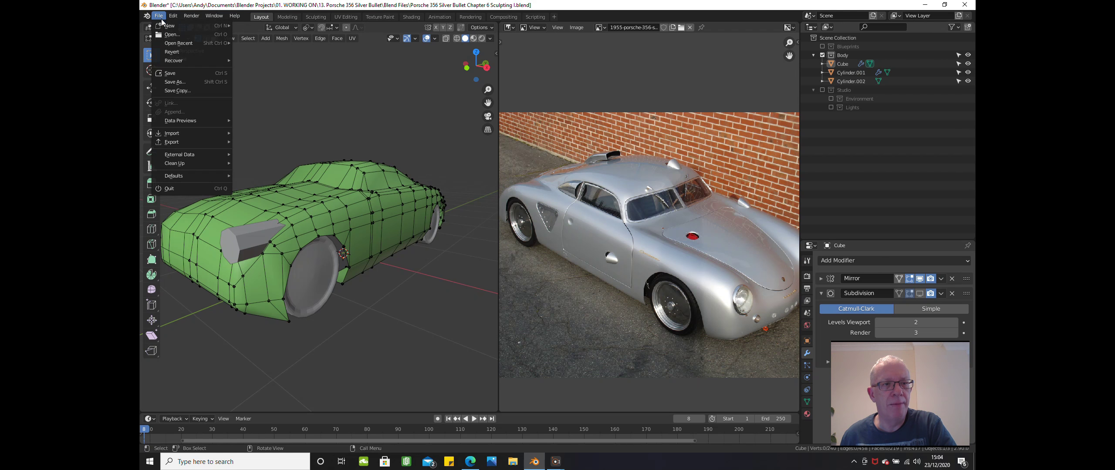
{"action": "left_click", "coordinate": [170, 189]}
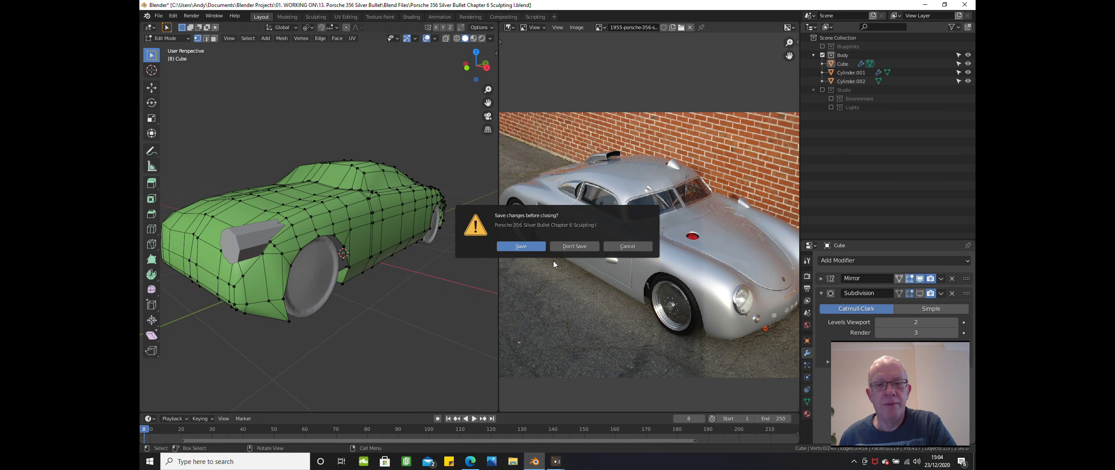
{"action": "left_click", "coordinate": [565, 246]}
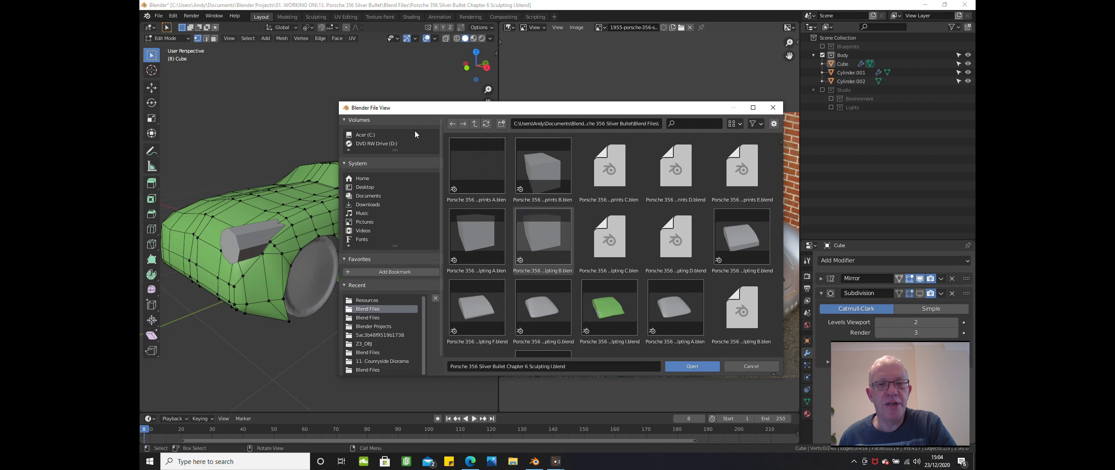
{"action": "left_click", "coordinate": [471, 126]}
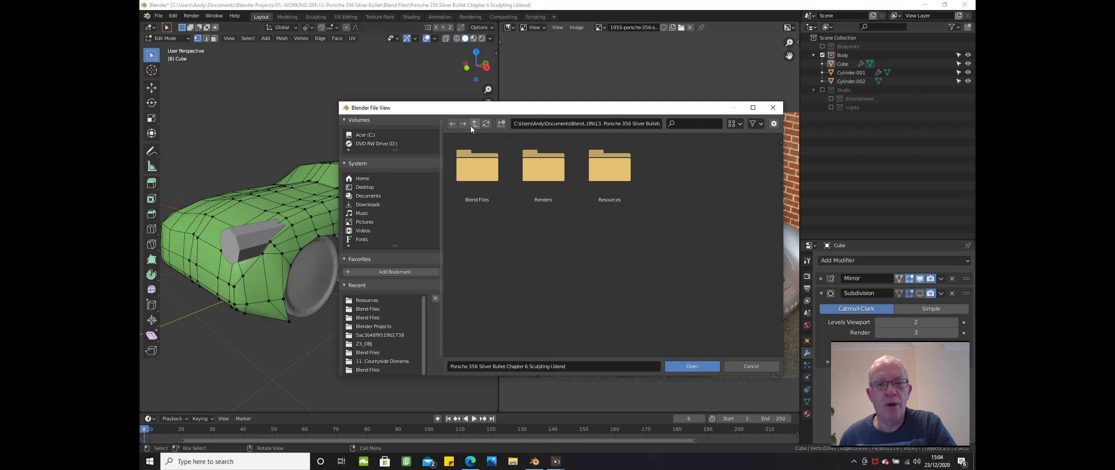
{"action": "left_click", "coordinate": [474, 123]}
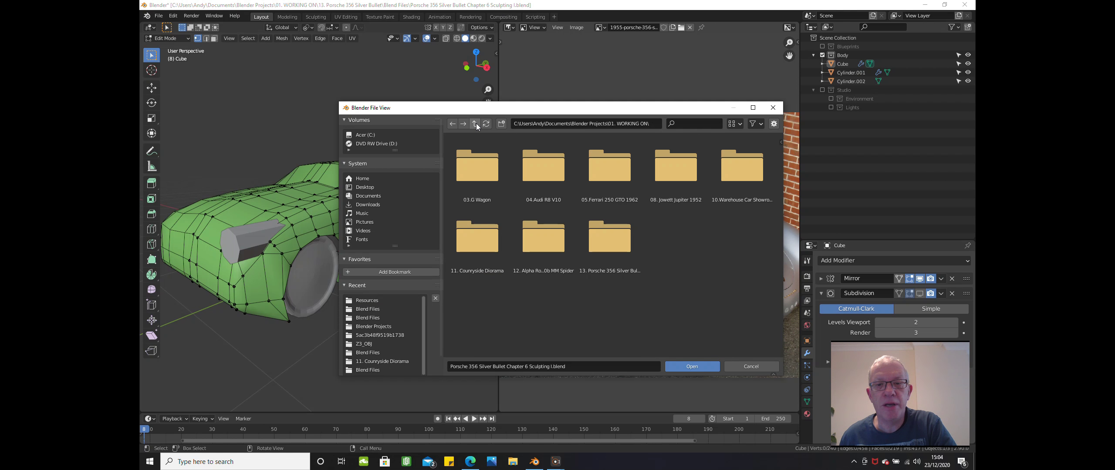
- From the Ferrari 250 GTO 1962 Blend Files list view, open Chapter 13 Body U
{"action": "double_click", "coordinate": [592, 176]}
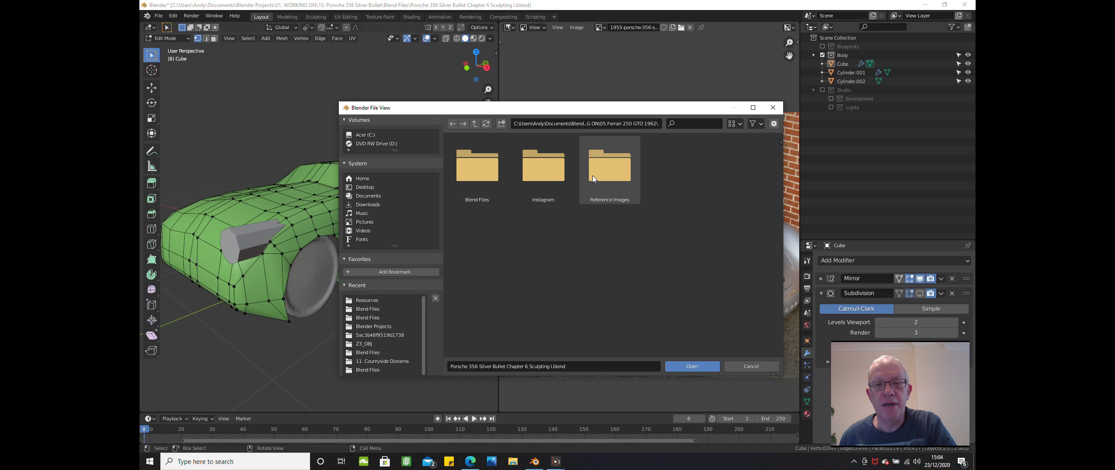
{"action": "double_click", "coordinate": [481, 176]}
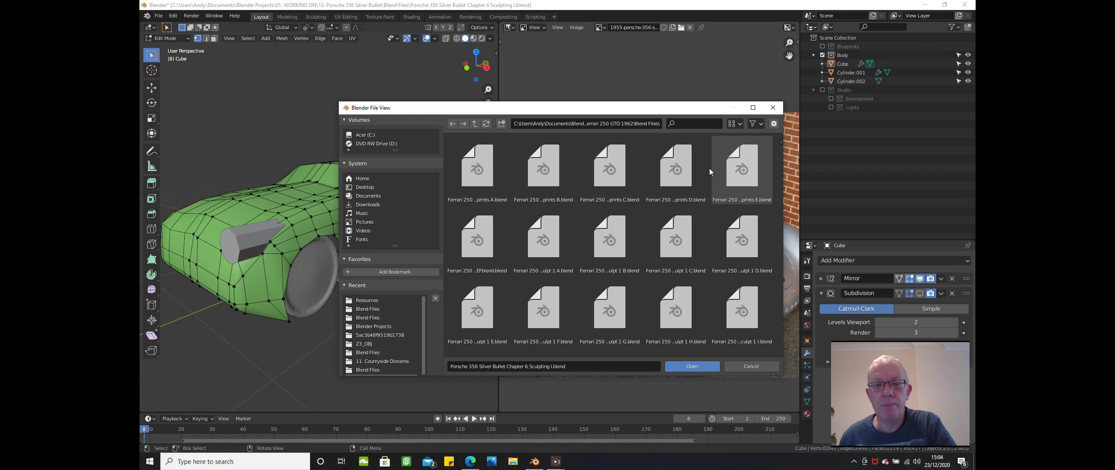
{"action": "scroll", "coordinate": [709, 168], "scroll_direction": "down", "scroll_amount": 5}
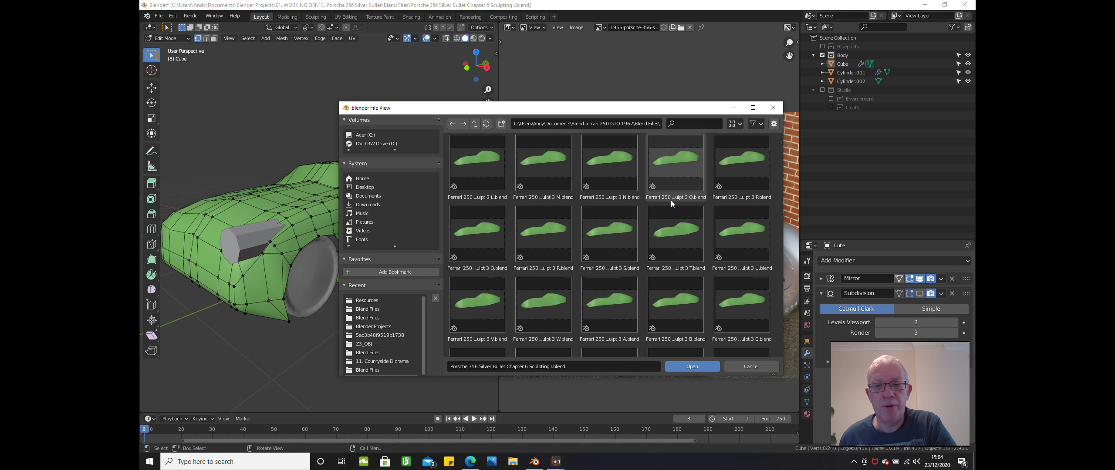
{"action": "scroll", "coordinate": [670, 201], "scroll_direction": "up", "scroll_amount": 2}
{"action": "scroll", "coordinate": [608, 223], "scroll_direction": "up", "scroll_amount": 5}
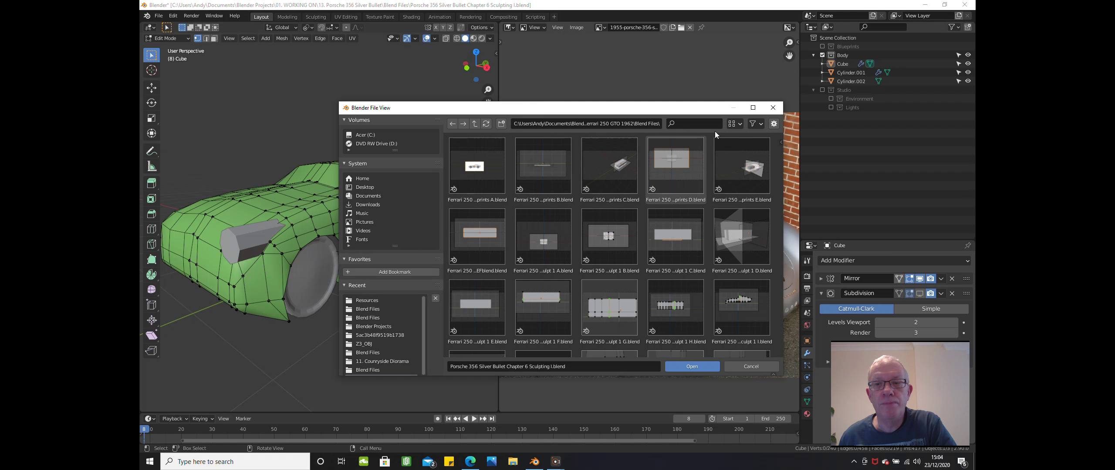
{"action": "left_click", "coordinate": [734, 124]}
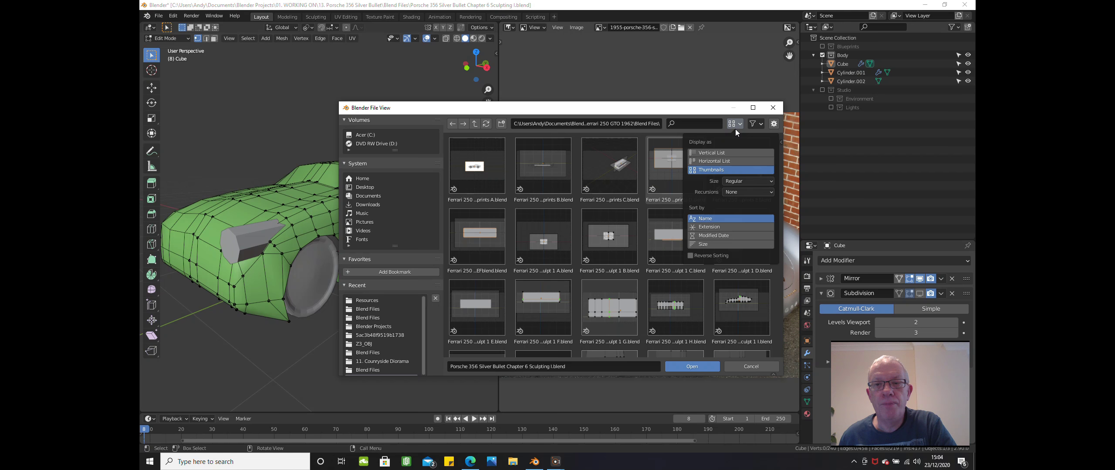
{"action": "left_click", "coordinate": [721, 152]}
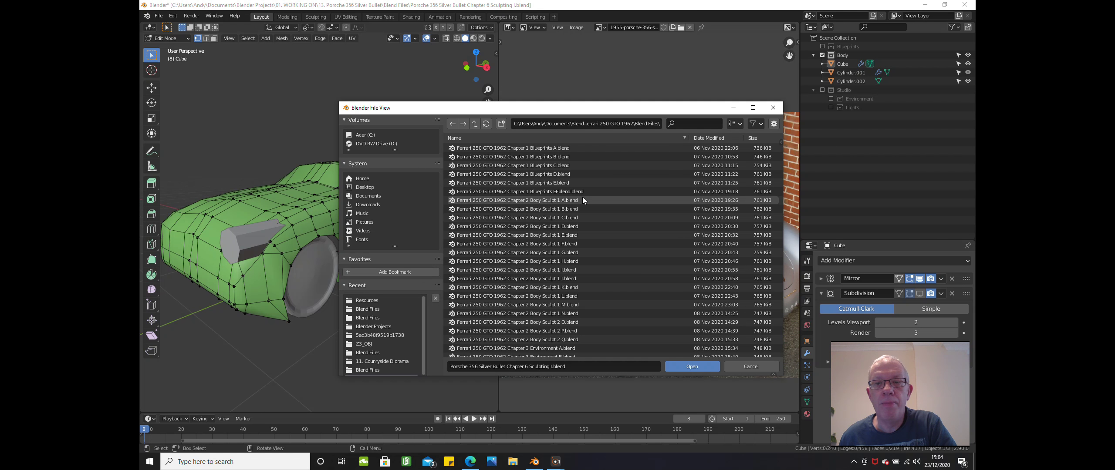
{"action": "scroll", "coordinate": [582, 196], "scroll_direction": "down", "scroll_amount": 3}
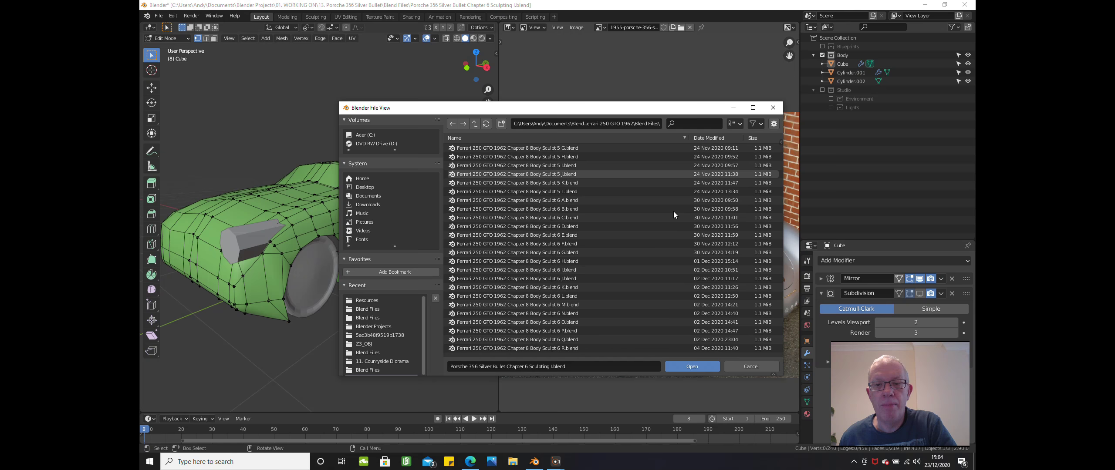
{"action": "scroll", "coordinate": [673, 214], "scroll_direction": "down", "scroll_amount": 10}
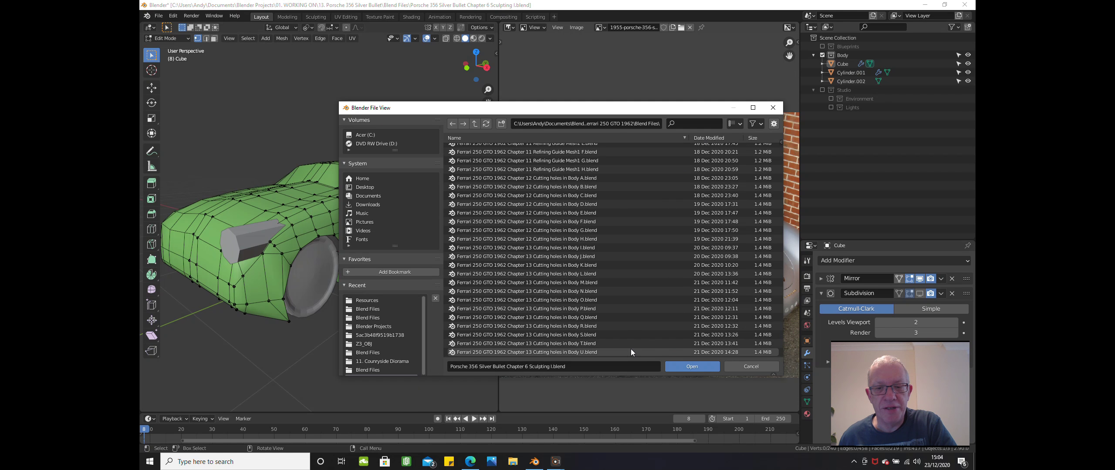
{"action": "left_click", "coordinate": [717, 352]}
{"action": "left_click", "coordinate": [707, 366]}
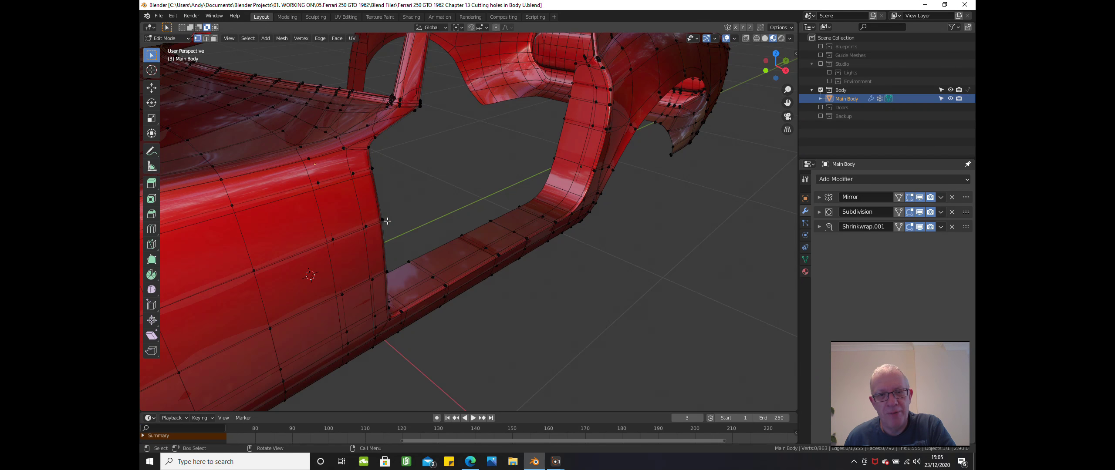
{"action": "scroll", "coordinate": [389, 216], "scroll_direction": "down", "scroll_amount": 5}
{"action": "middle_click_drag", "start_coordinate": [389, 216], "coordinate": [398, 215]}
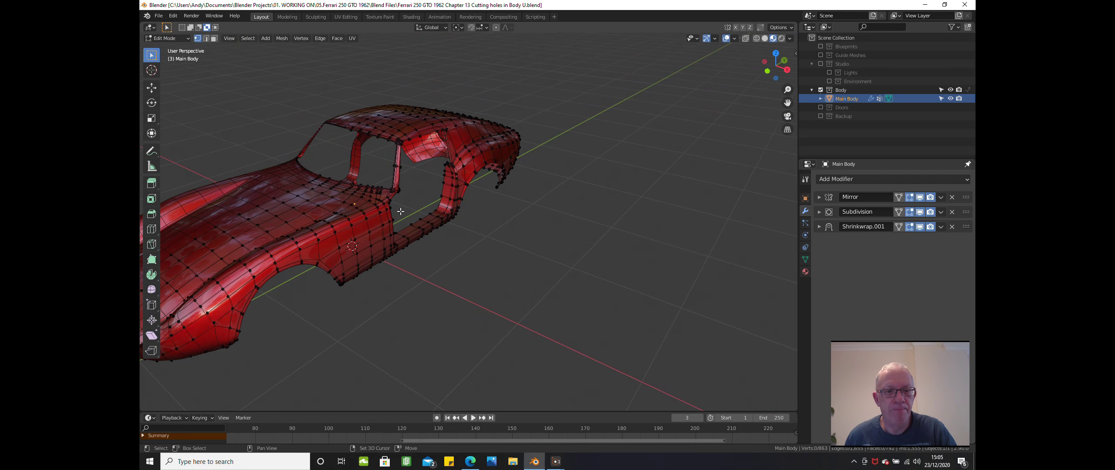
{"action": "mouse_move", "coordinate": [398, 216]}
{"action": "middle_mouse_down"}
{"action": "mouse_move", "coordinate": [573, 207]}
{"action": "mouse_move", "coordinate": [526, 215]}
{"action": "mouse_move", "coordinate": [476, 186]}
{"action": "mouse_move", "coordinate": [525, 206]}
{"action": "middle_mouse_up"}
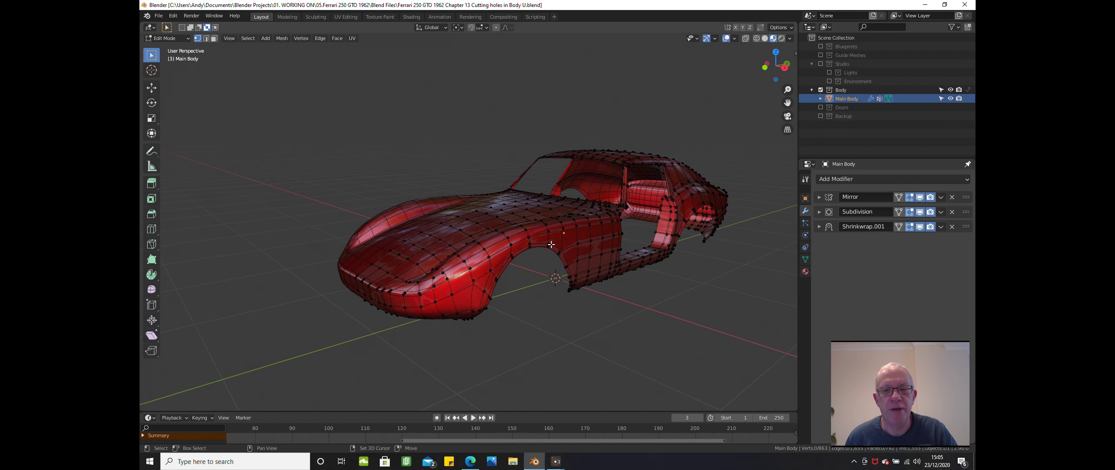
{"action": "scroll", "coordinate": [551, 246], "scroll_direction": "up", "scroll_amount": 2}
{"action": "scroll", "coordinate": [531, 244], "scroll_direction": "up", "scroll_amount": 1}
{"action": "scroll", "coordinate": [511, 243], "scroll_direction": "up", "scroll_amount": 2}
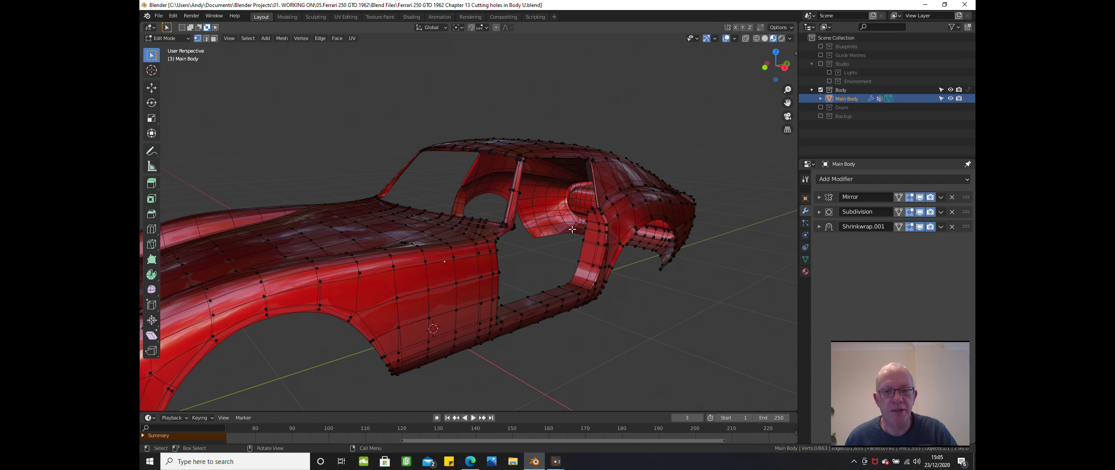
{"action": "scroll", "coordinate": [494, 264], "scroll_direction": "down", "scroll_amount": 3}
{"action": "scroll", "coordinate": [495, 264], "scroll_direction": "down", "scroll_amount": 2}
{"action": "mouse_move", "coordinate": [462, 253]}
{"action": "middle_mouse_down"}
{"action": "mouse_move", "coordinate": [494, 264]}
{"action": "mouse_move", "coordinate": [511, 249]}
{"action": "mouse_move", "coordinate": [513, 259]}
{"action": "mouse_move", "coordinate": [562, 225]}
{"action": "middle_mouse_up"}
{"action": "scroll", "coordinate": [518, 254], "scroll_direction": "up", "scroll_amount": 2}
{"action": "scroll", "coordinate": [517, 253], "scroll_direction": "up", "scroll_amount": 3}
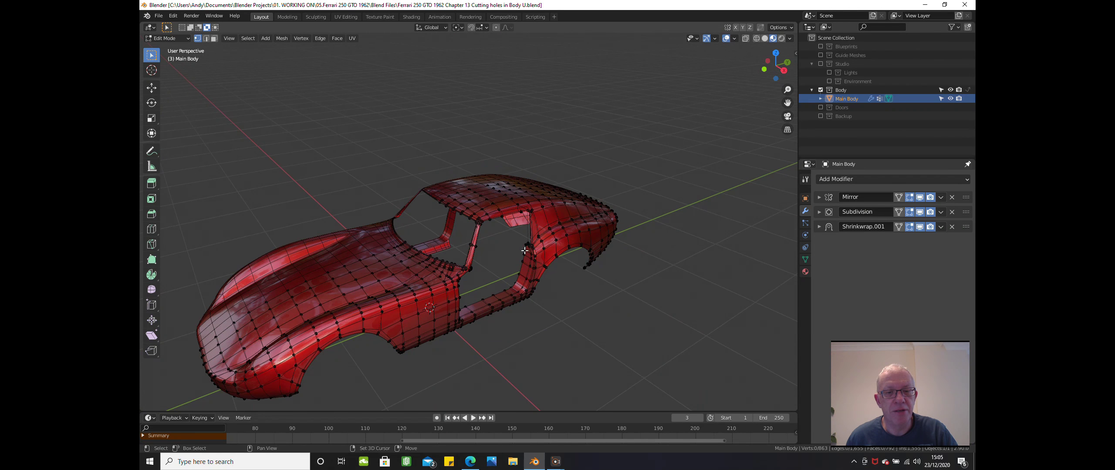
{"action": "scroll", "coordinate": [562, 225], "scroll_direction": "up", "scroll_amount": 1}
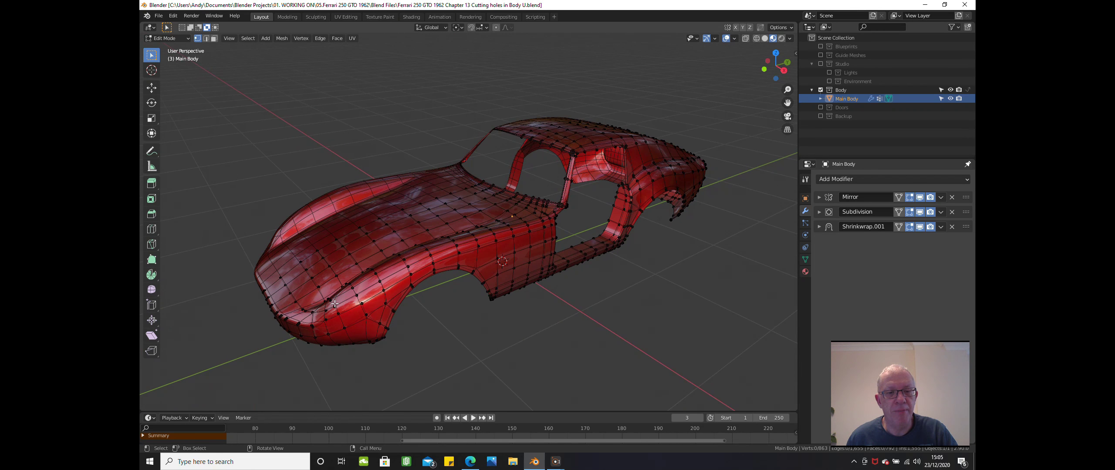
- Open Part 8 S.blend from 12. Alpha Romeo 2900b MM Spider > Blend Files
{"action": "left_click", "coordinate": [157, 15]}
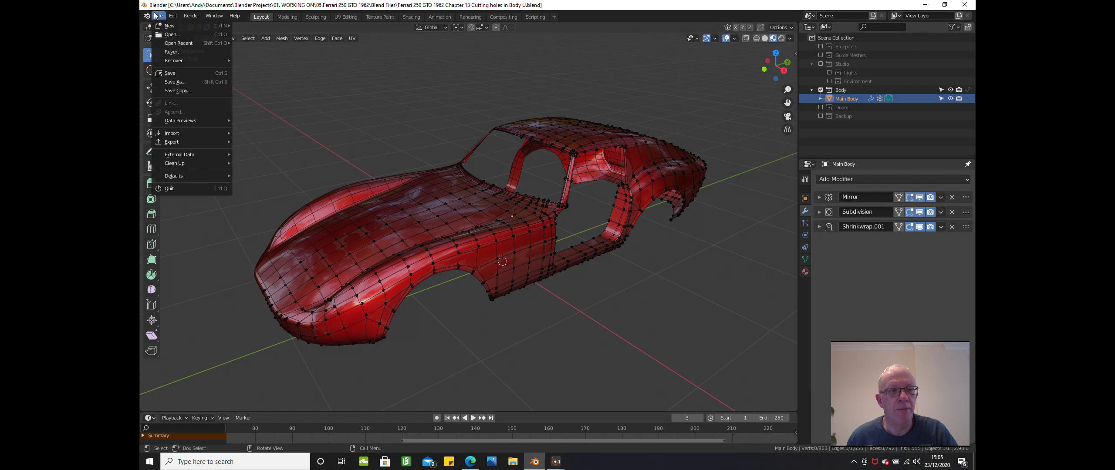
{"action": "left_click", "coordinate": [158, 31]}
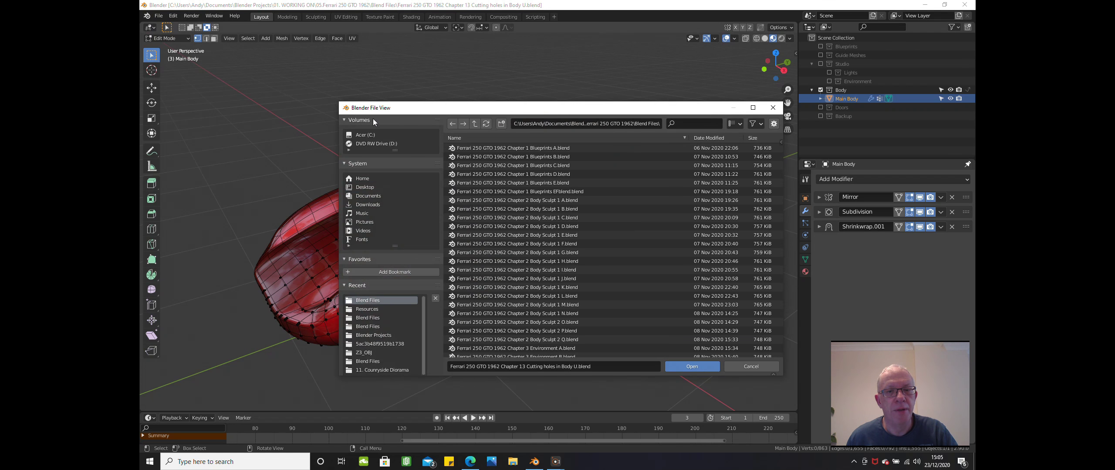
{"action": "left_click", "coordinate": [472, 125]}
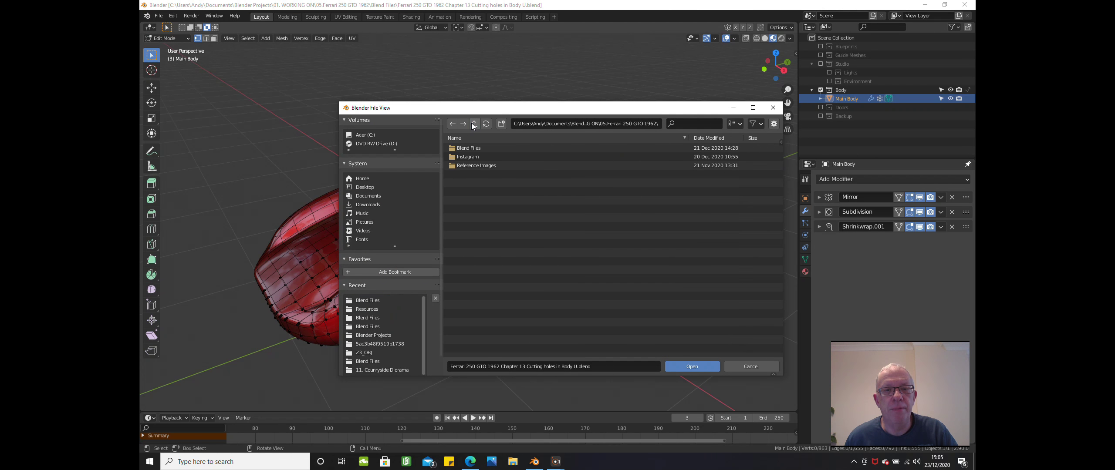
{"action": "left_click", "coordinate": [473, 123]}
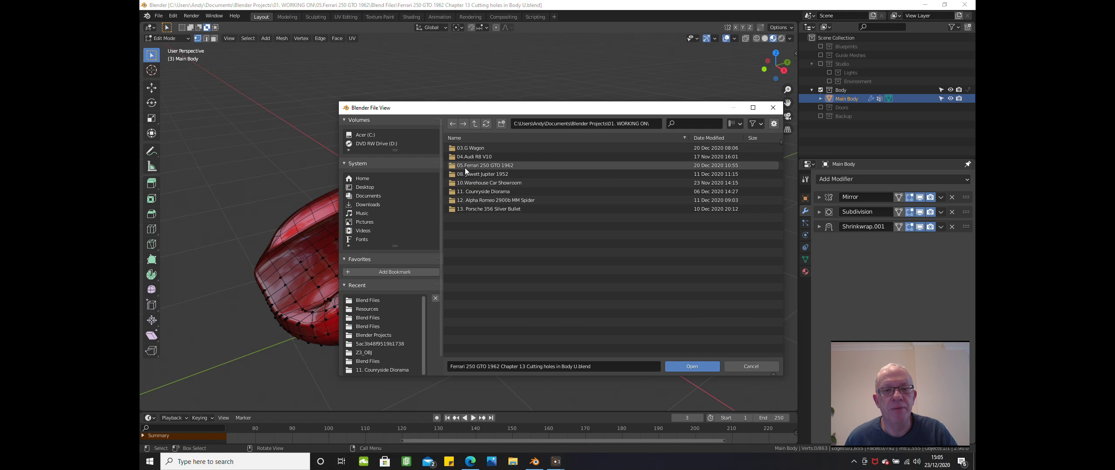
{"action": "left_click", "coordinate": [476, 200]}
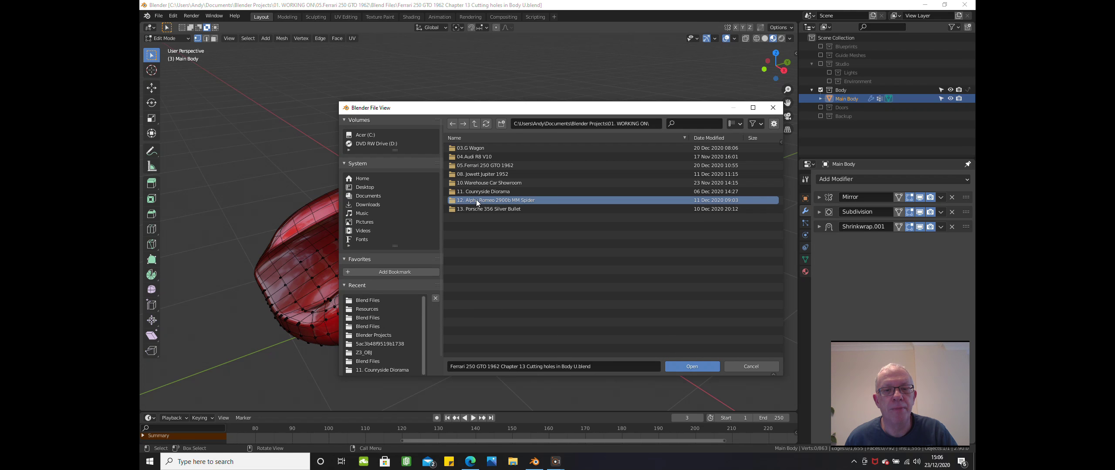
{"action": "left_click", "coordinate": [476, 199]}
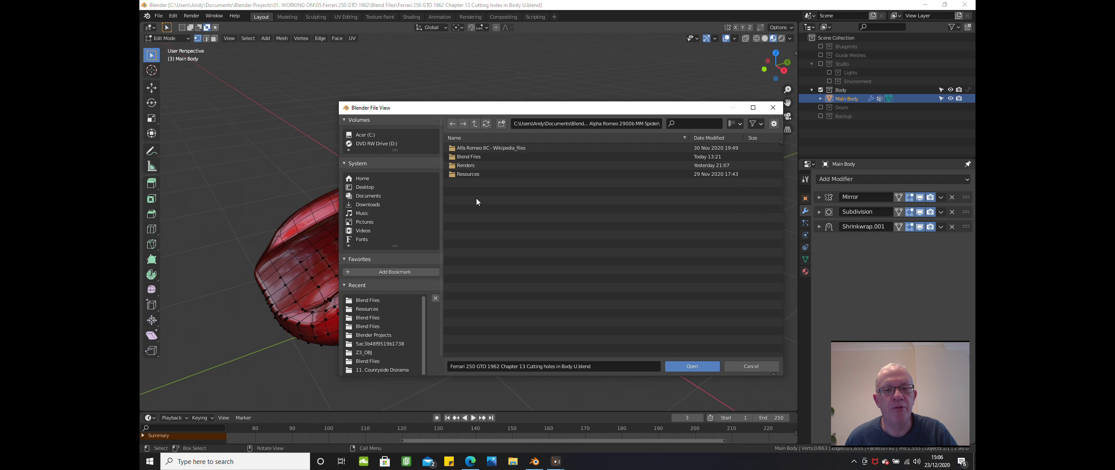
{"action": "double_click", "coordinate": [472, 158]}
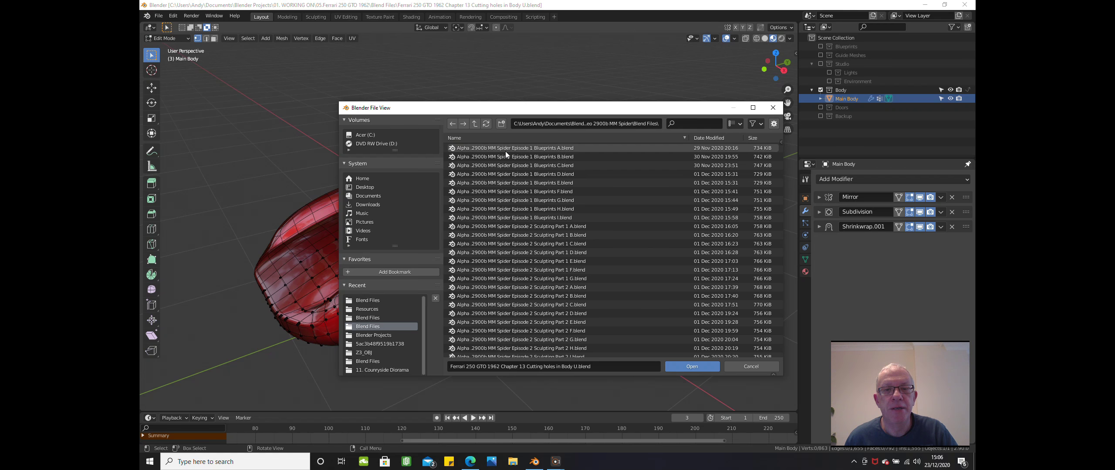
{"action": "scroll", "coordinate": [505, 157], "scroll_direction": "down", "scroll_amount": 3}
{"action": "scroll", "coordinate": [510, 164], "scroll_direction": "down", "scroll_amount": 5}
{"action": "scroll", "coordinate": [509, 164], "scroll_direction": "down", "scroll_amount": 5}
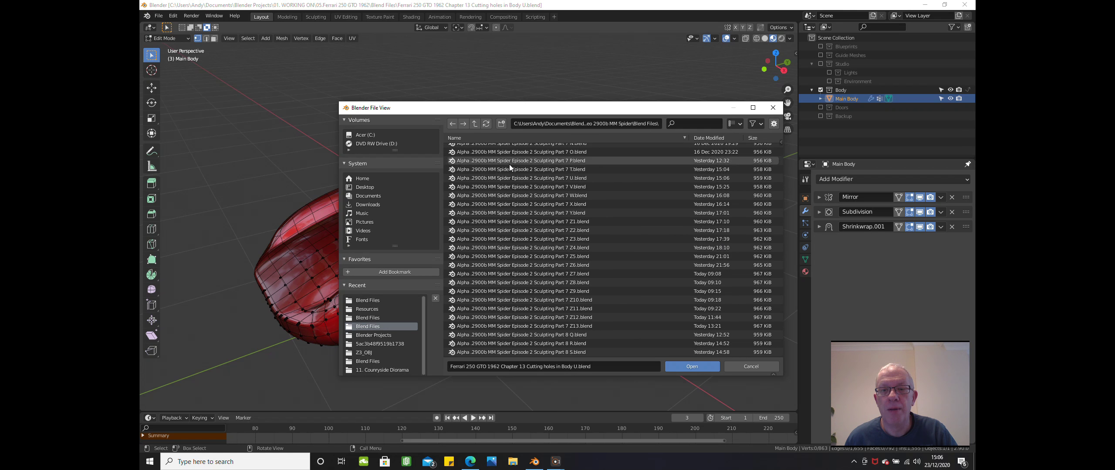
{"action": "left_click", "coordinate": [514, 352]}
{"action": "left_click", "coordinate": [692, 366]}
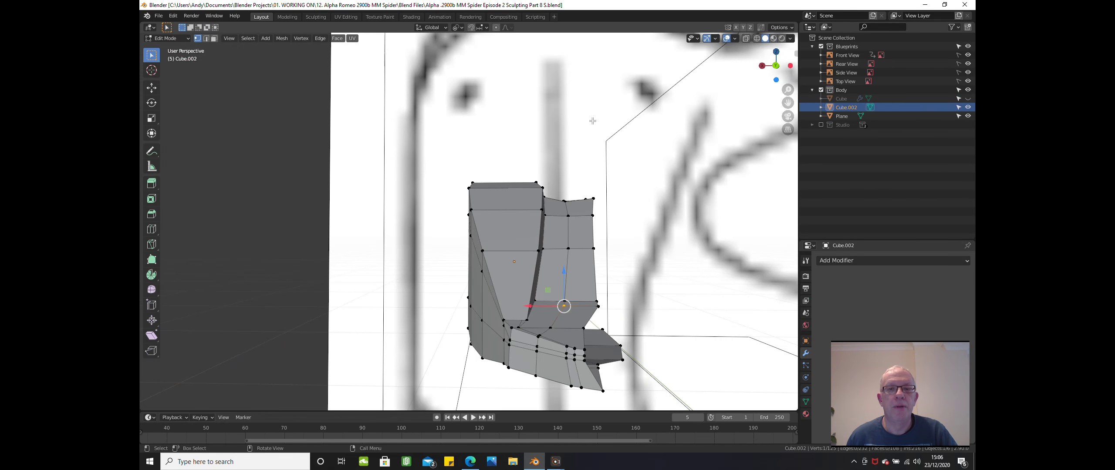
- Inspect the nose mesh, return to Object Mode, and unhide the green Cube body
{"action": "mouse_move", "coordinate": [557, 174]}
{"action": "middle_mouse_down"}
{"action": "mouse_move", "coordinate": [580, 157]}
{"action": "mouse_move", "coordinate": [652, 172]}
{"action": "middle_mouse_up"}
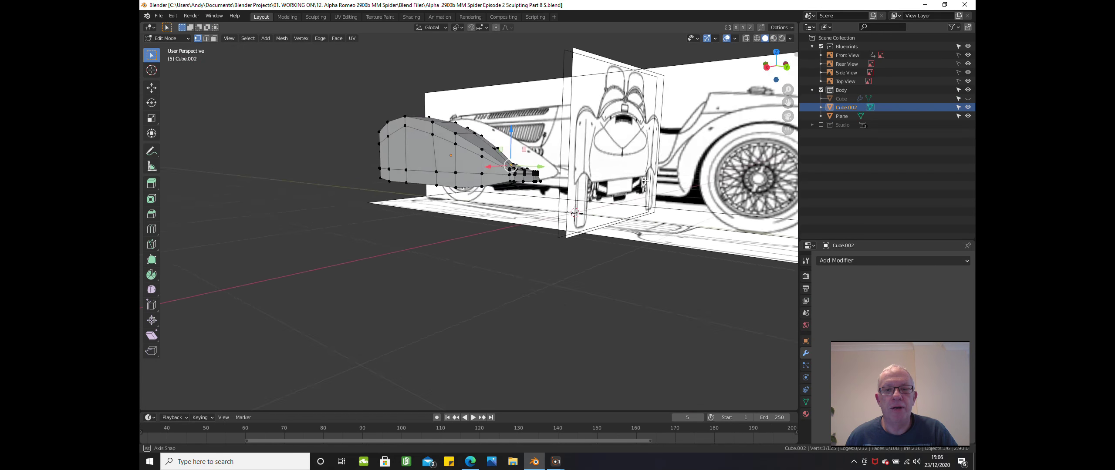
{"action": "scroll", "coordinate": [652, 172], "scroll_direction": "up", "scroll_amount": 3}
{"action": "scroll", "coordinate": [652, 173], "scroll_direction": "up", "scroll_amount": 3}
{"action": "mouse_move", "coordinate": [651, 172]}
{"action": "middle_mouse_down"}
{"action": "mouse_move", "coordinate": [733, 124]}
{"action": "mouse_move", "coordinate": [295, 211]}
{"action": "mouse_move", "coordinate": [293, 185]}
{"action": "mouse_move", "coordinate": [341, 194]}
{"action": "middle_mouse_up"}
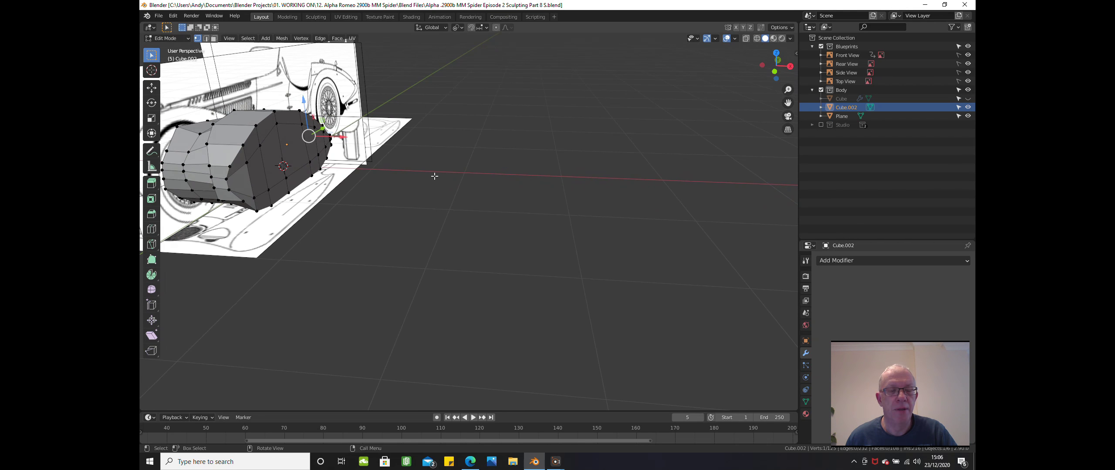
{"action": "key", "text": "Tab"}
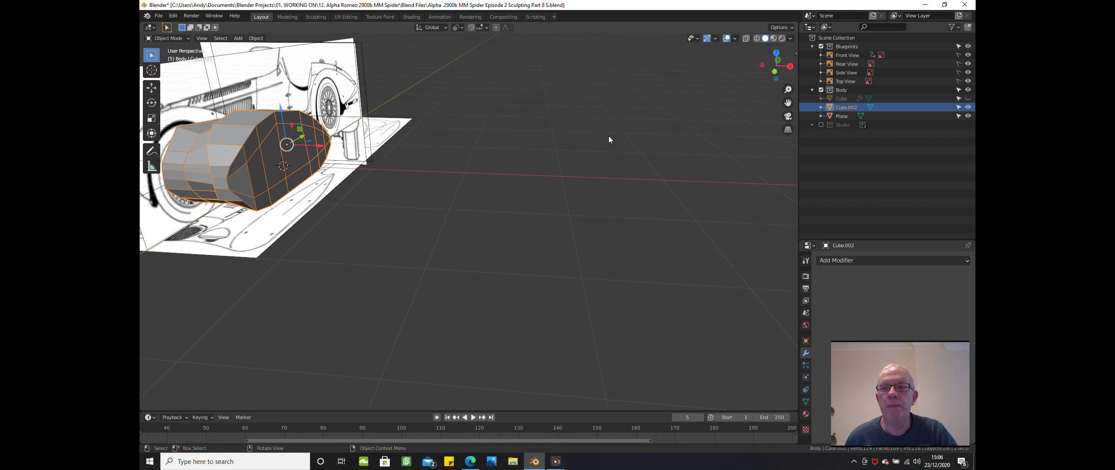
{"action": "left_click", "coordinate": [968, 100]}
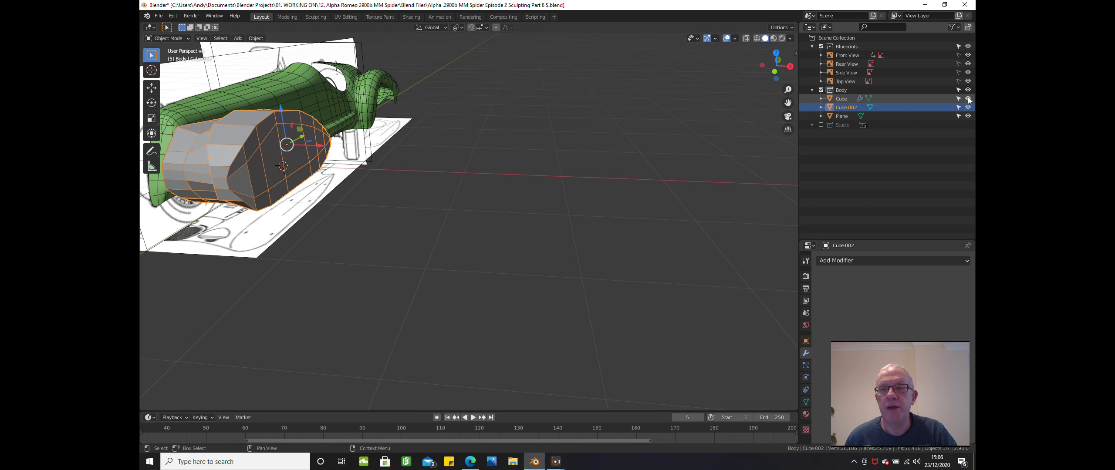
{"action": "mouse_move", "coordinate": [488, 120]}
{"action": "middle_mouse_down"}
{"action": "mouse_move", "coordinate": [447, 140]}
{"action": "mouse_move", "coordinate": [344, 132]}
{"action": "mouse_move", "coordinate": [381, 152]}
{"action": "mouse_move", "coordinate": [453, 157]}
{"action": "middle_mouse_up"}
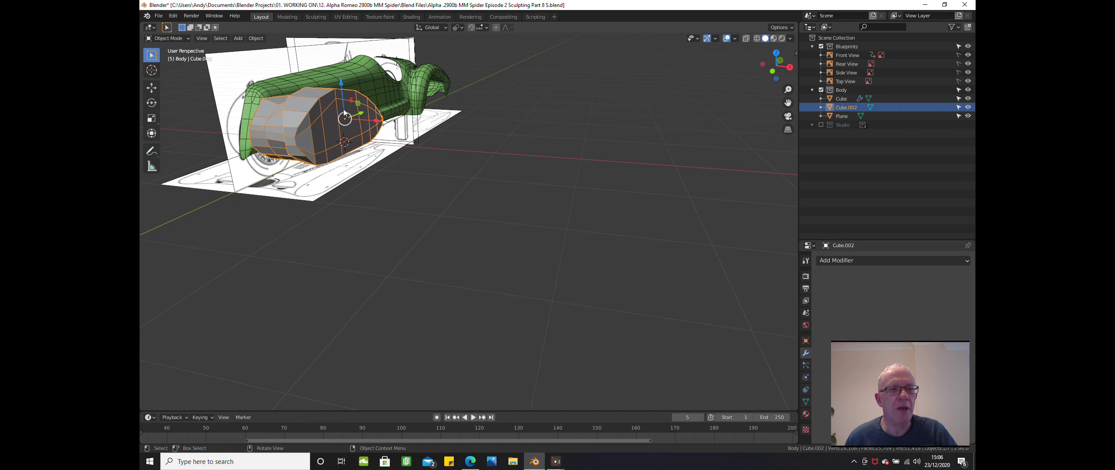
- Discard changes and open Part 7 Z13.blend, the newest file by date modified
{"action": "left_click", "coordinate": [156, 20]}
{"action": "left_click", "coordinate": [164, 36]}
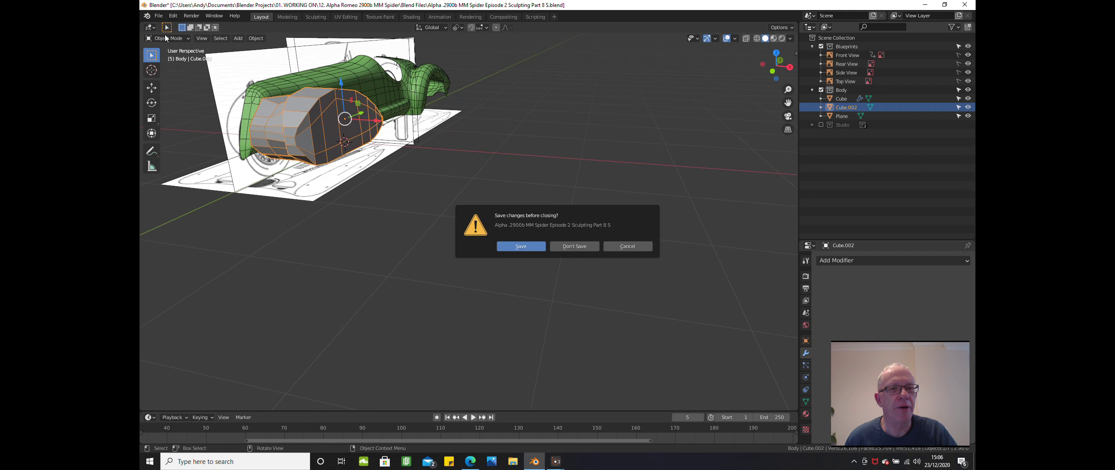
{"action": "left_click", "coordinate": [577, 245]}
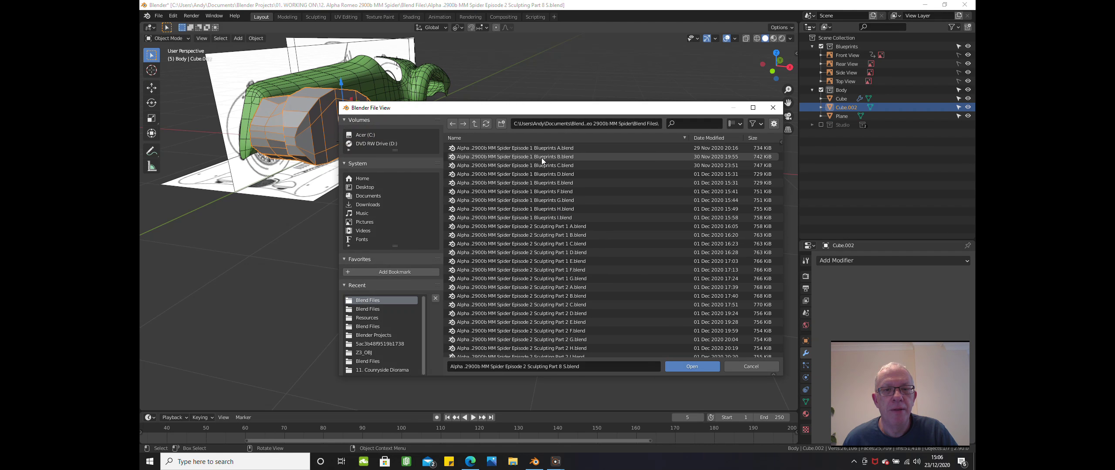
{"action": "left_click", "coordinate": [709, 137]}
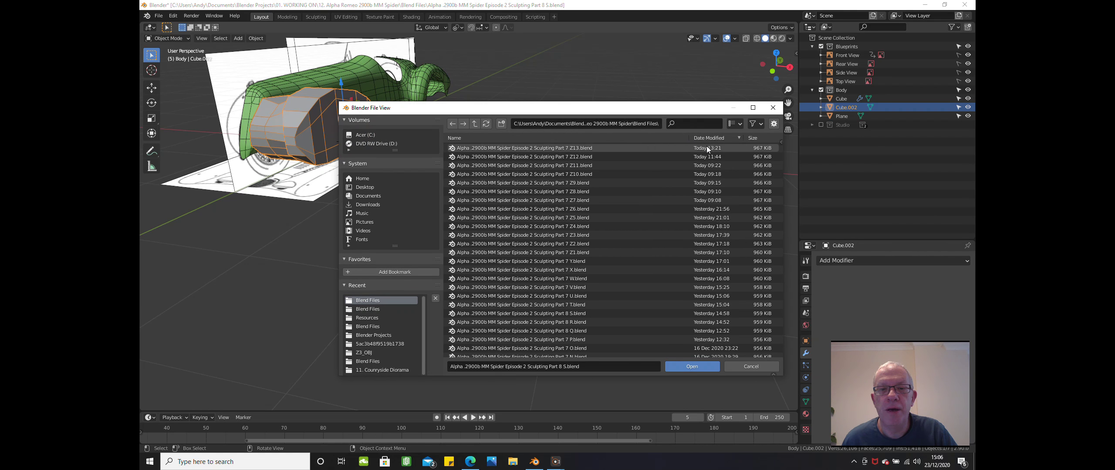
{"action": "left_click", "coordinate": [706, 146]}
{"action": "double_click", "coordinate": [706, 146]}
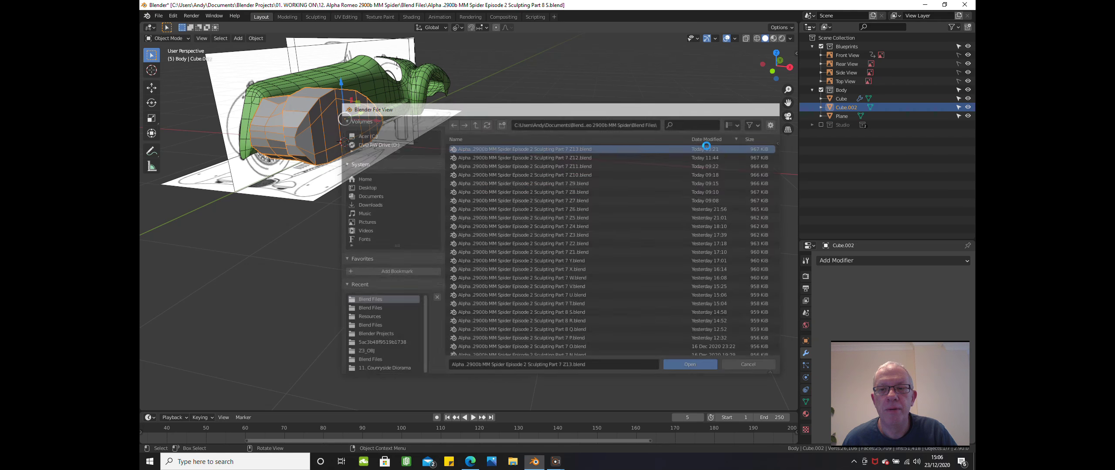
- Unhide Cube, enable the nose Mirror in viewport, and hide the Blueprints collection
{"action": "middle_click_drag", "start_coordinate": [523, 218], "coordinate": [697, 175]}
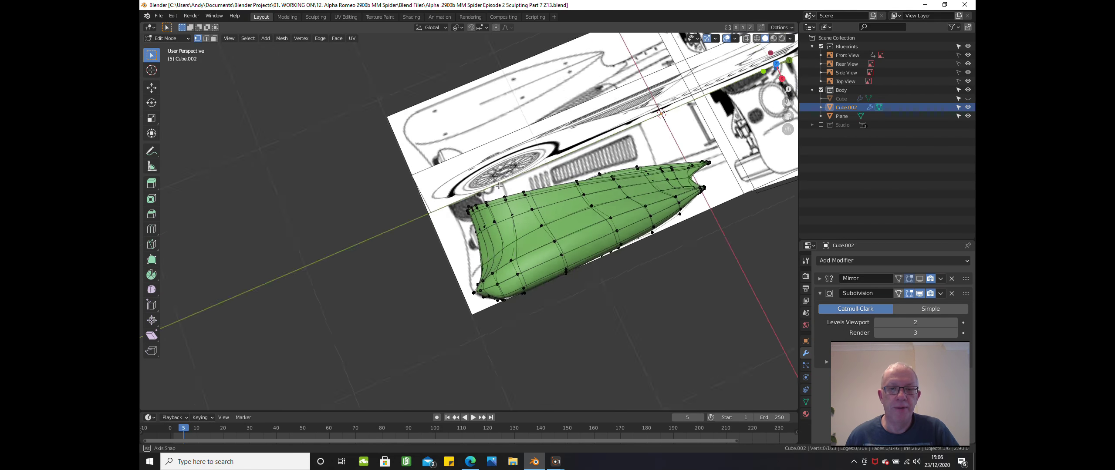
{"action": "left_click", "coordinate": [967, 98]}
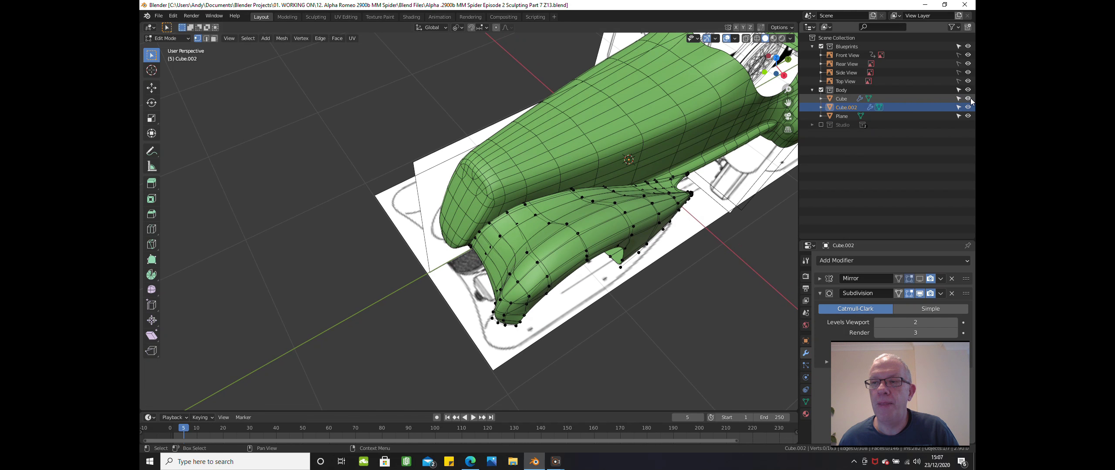
{"action": "middle_click_drag", "start_coordinate": [627, 165], "coordinate": [641, 169]}
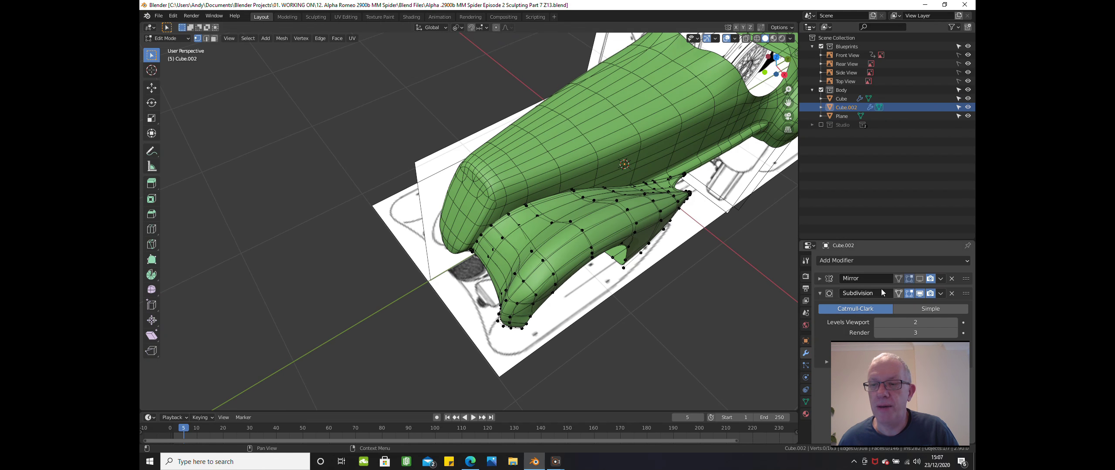
{"action": "left_click", "coordinate": [919, 279]}
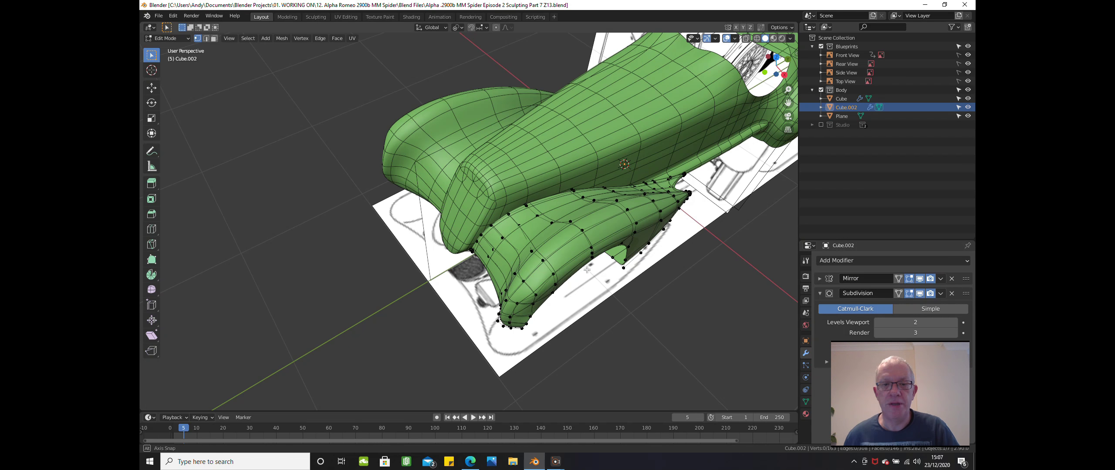
{"action": "middle_click_drag", "start_coordinate": [671, 174], "coordinate": [699, 153]}
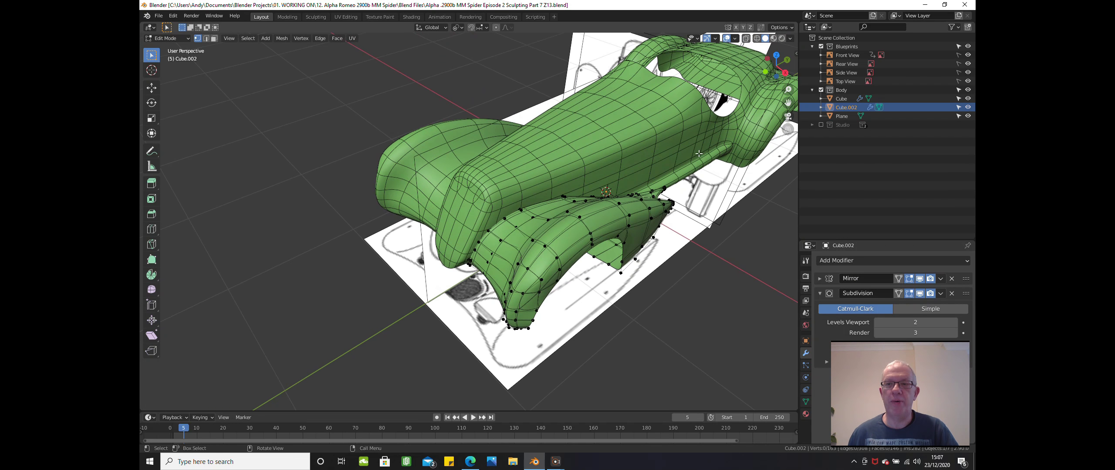
{"action": "left_click", "coordinate": [823, 48]}
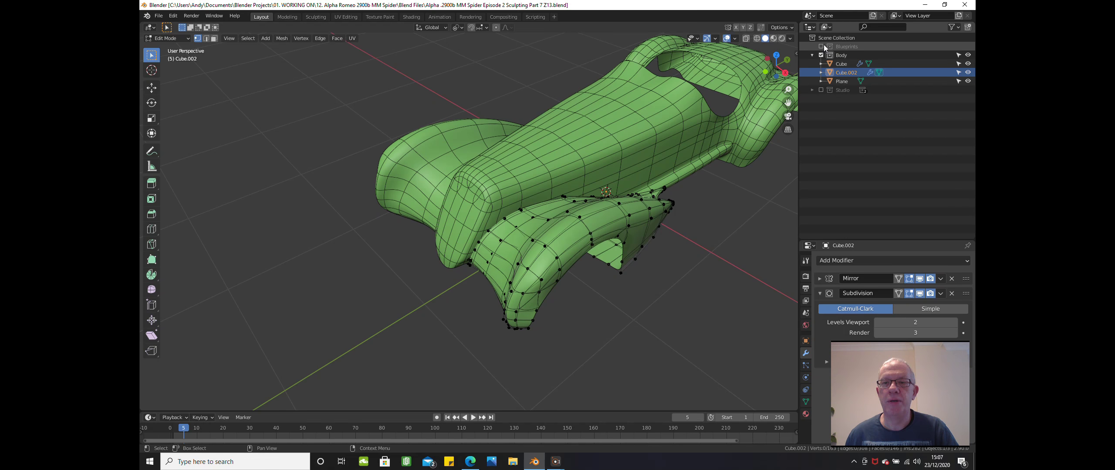
- In Object Mode, deselect the nose, inspect the body low, then start opening another file
{"action": "key", "text": "Tab"}
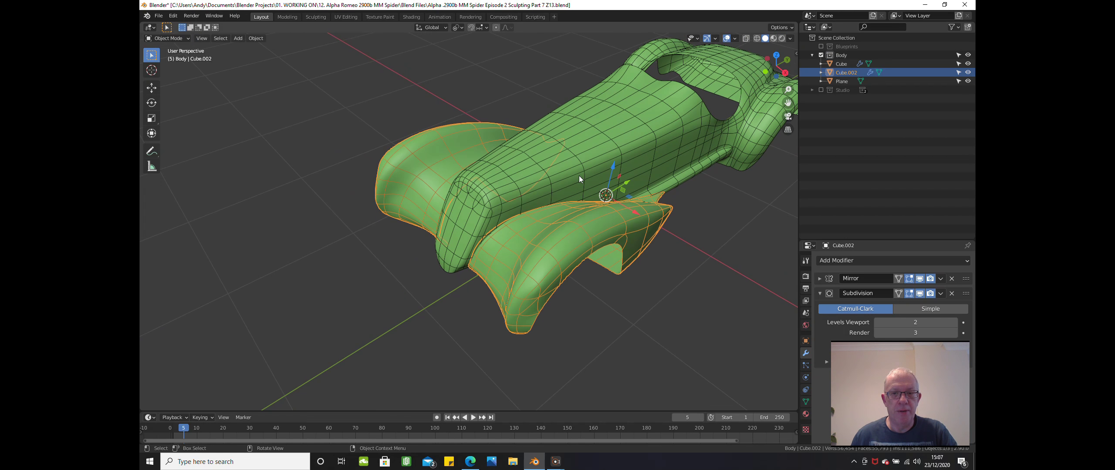
{"action": "middle_click_drag", "start_coordinate": [578, 175], "coordinate": [580, 202]}
{"action": "left_click", "coordinate": [616, 308]}
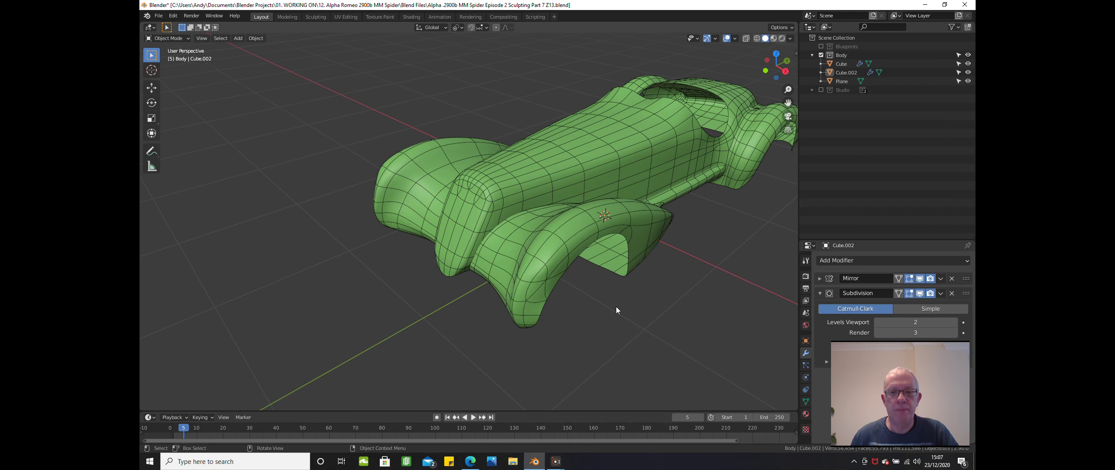
{"action": "mouse_move", "coordinate": [621, 301]}
{"action": "middle_mouse_down"}
{"action": "mouse_move", "coordinate": [599, 272]}
{"action": "mouse_move", "coordinate": [537, 317]}
{"action": "mouse_move", "coordinate": [319, 316]}
{"action": "mouse_move", "coordinate": [429, 249]}
{"action": "mouse_move", "coordinate": [370, 313]}
{"action": "mouse_move", "coordinate": [321, 252]}
{"action": "mouse_move", "coordinate": [420, 255]}
{"action": "mouse_move", "coordinate": [448, 274]}
{"action": "mouse_move", "coordinate": [446, 297]}
{"action": "mouse_move", "coordinate": [439, 221]}
{"action": "mouse_move", "coordinate": [421, 274]}
{"action": "mouse_move", "coordinate": [429, 284]}
{"action": "mouse_move", "coordinate": [477, 272]}
{"action": "mouse_move", "coordinate": [440, 275]}
{"action": "middle_mouse_up"}
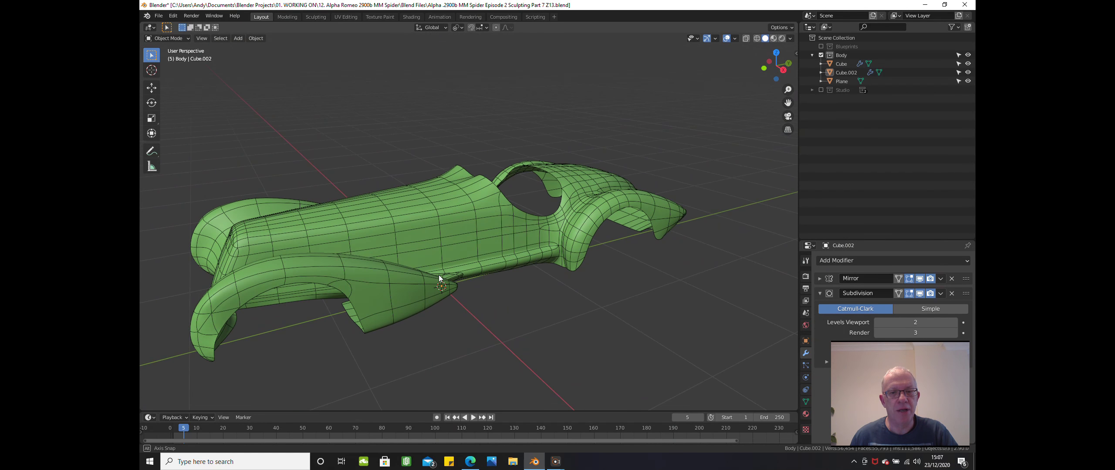
{"action": "scroll", "coordinate": [489, 285], "scroll_direction": "up", "scroll_amount": 3}
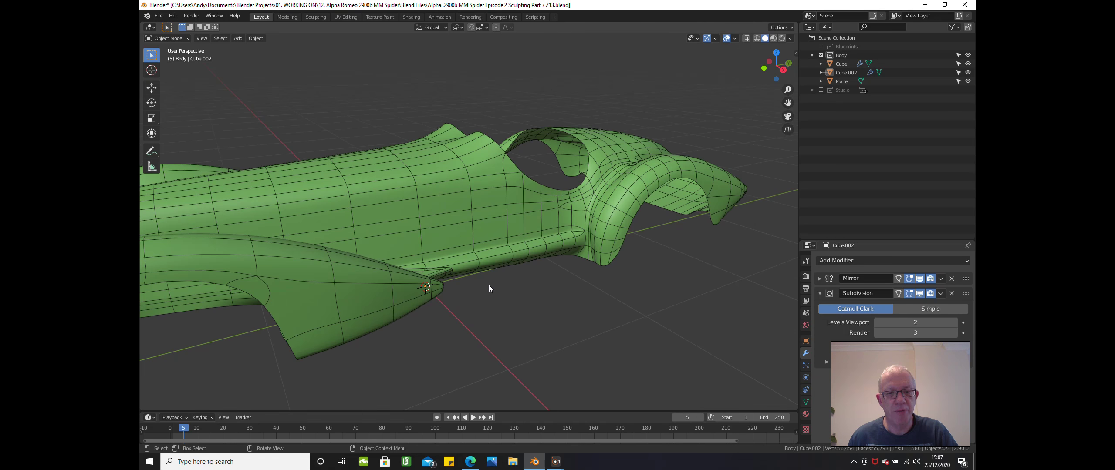
{"action": "scroll", "coordinate": [469, 299], "scroll_direction": "up", "scroll_amount": 2}
{"action": "mouse_move", "coordinate": [468, 300]}
{"action": "middle_mouse_down"}
{"action": "mouse_move", "coordinate": [385, 336]}
{"action": "mouse_move", "coordinate": [399, 304]}
{"action": "mouse_move", "coordinate": [467, 299]}
{"action": "middle_mouse_up"}
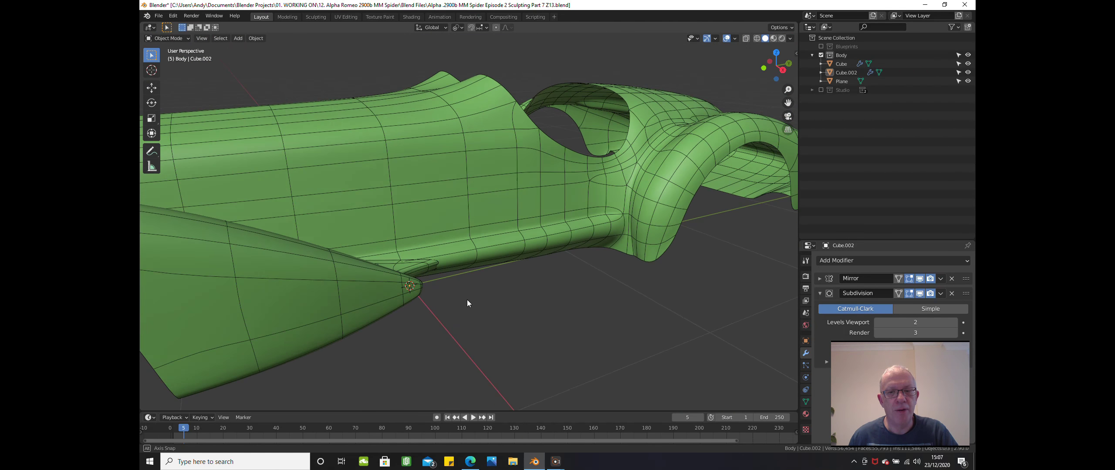
{"action": "scroll", "coordinate": [471, 299], "scroll_direction": "down", "scroll_amount": 3}
{"action": "scroll", "coordinate": [470, 299], "scroll_direction": "down", "scroll_amount": 2}
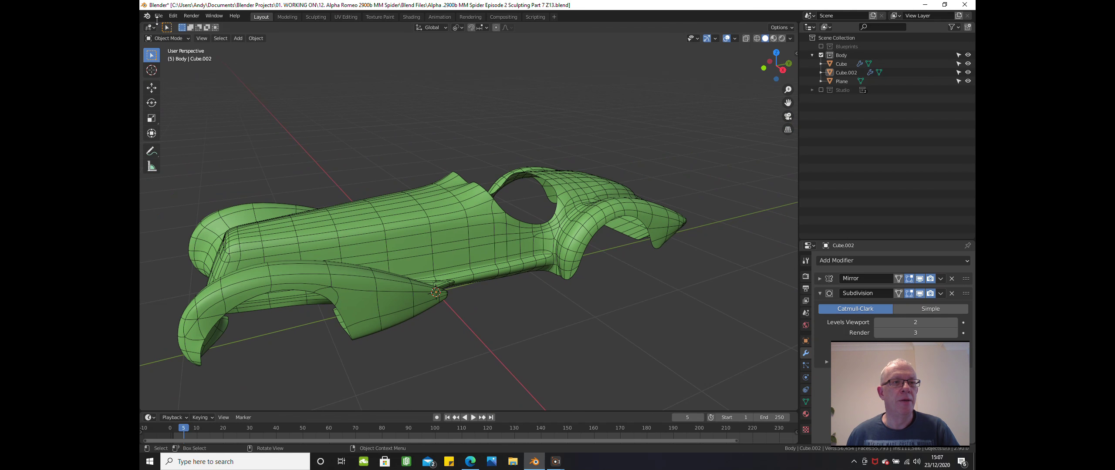
{"action": "left_click", "coordinate": [159, 16]}
{"action": "left_click", "coordinate": [162, 34]}
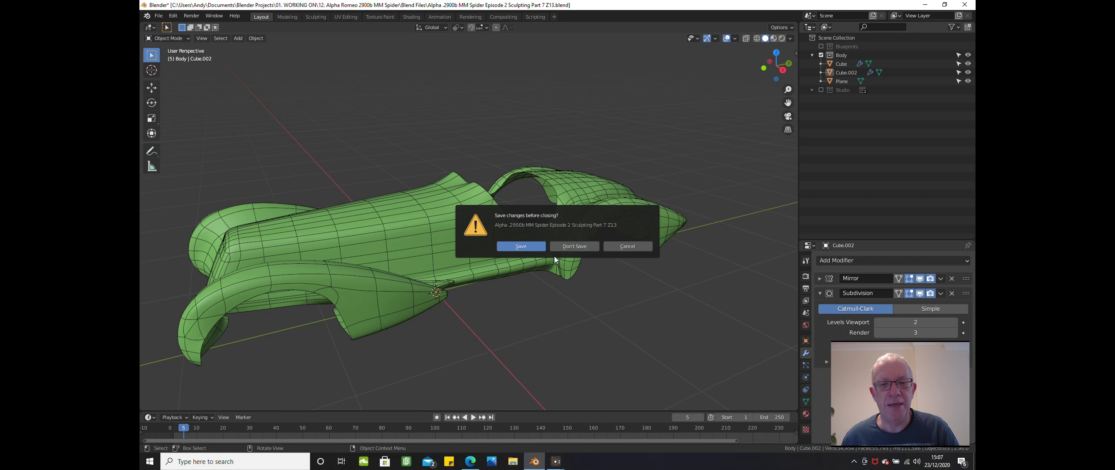
- Discard changes and select the newest Body Mesh 1 D in 08. Jowett Jupiter 1952 > Blend Files
{"action": "left_click", "coordinate": [577, 248]}
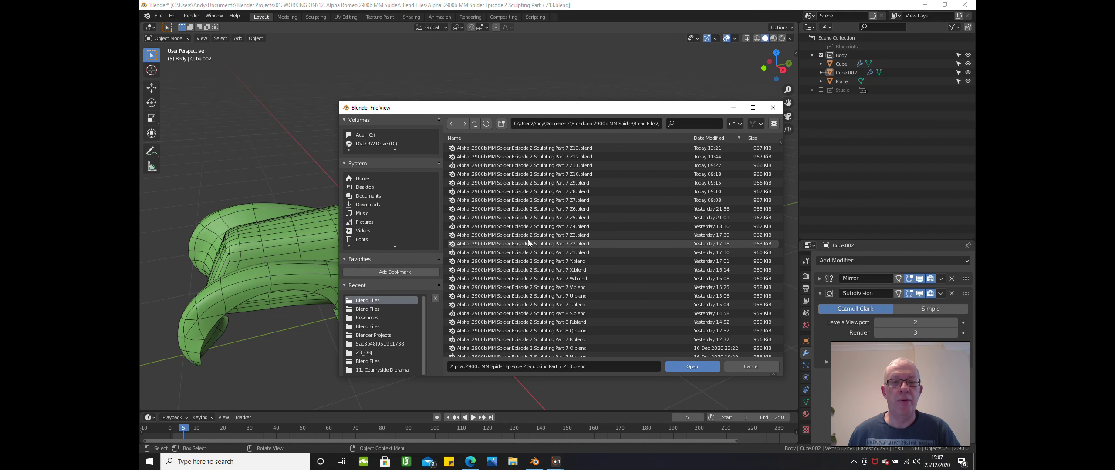
{"action": "left_click", "coordinate": [474, 124]}
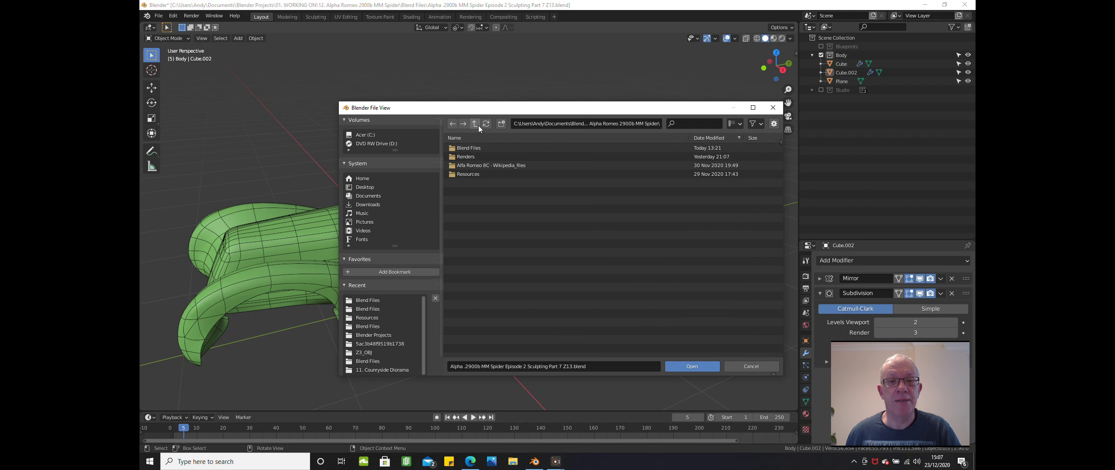
{"action": "left_click", "coordinate": [474, 124]}
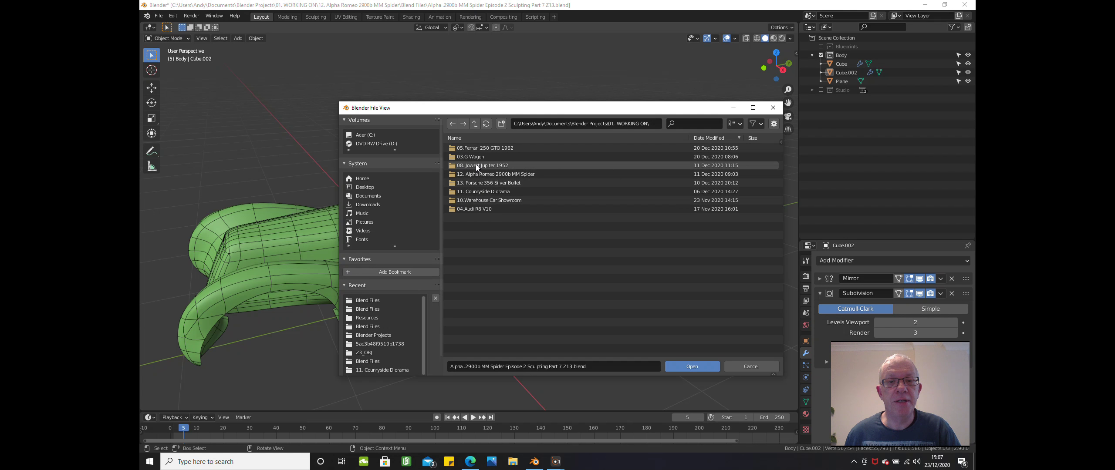
{"action": "left_click", "coordinate": [475, 164]}
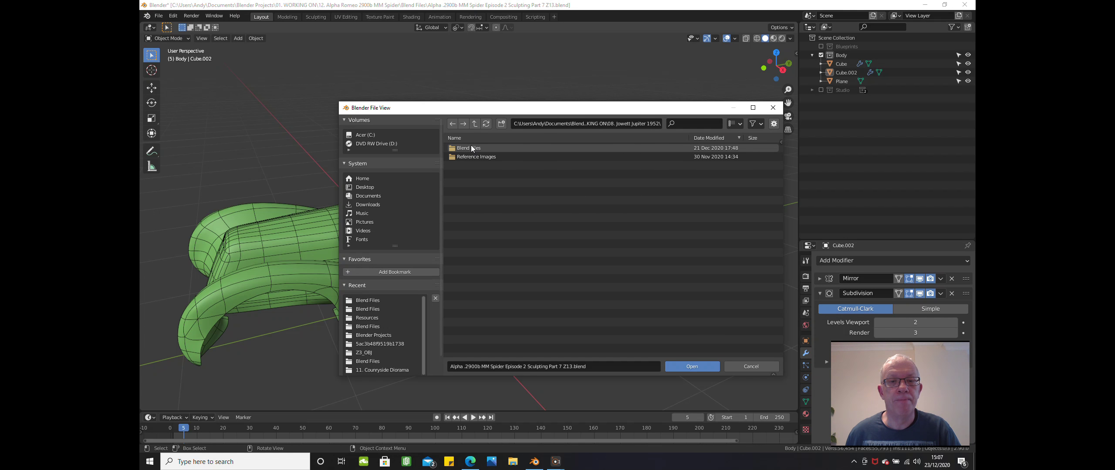
{"action": "left_click", "coordinate": [472, 147]}
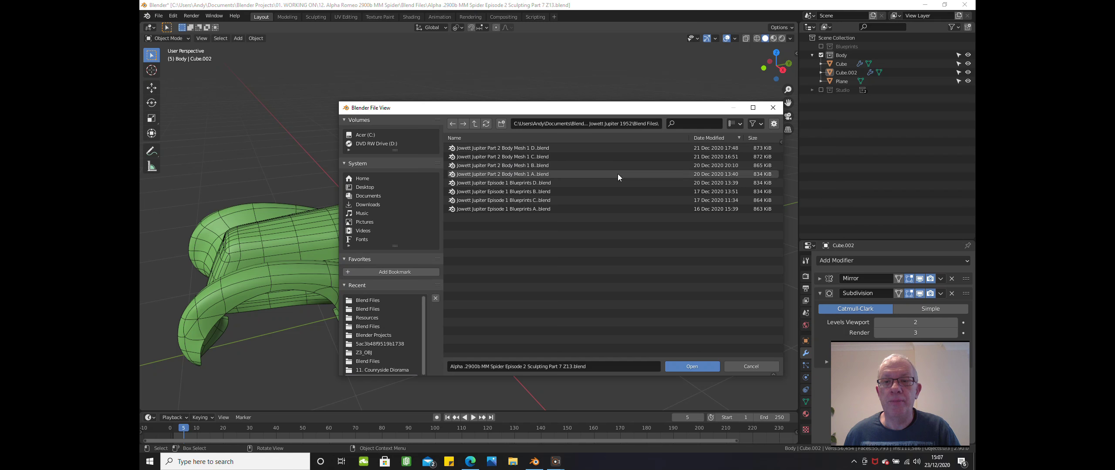
{"action": "left_click", "coordinate": [705, 137]}
{"action": "left_click", "coordinate": [705, 136]}
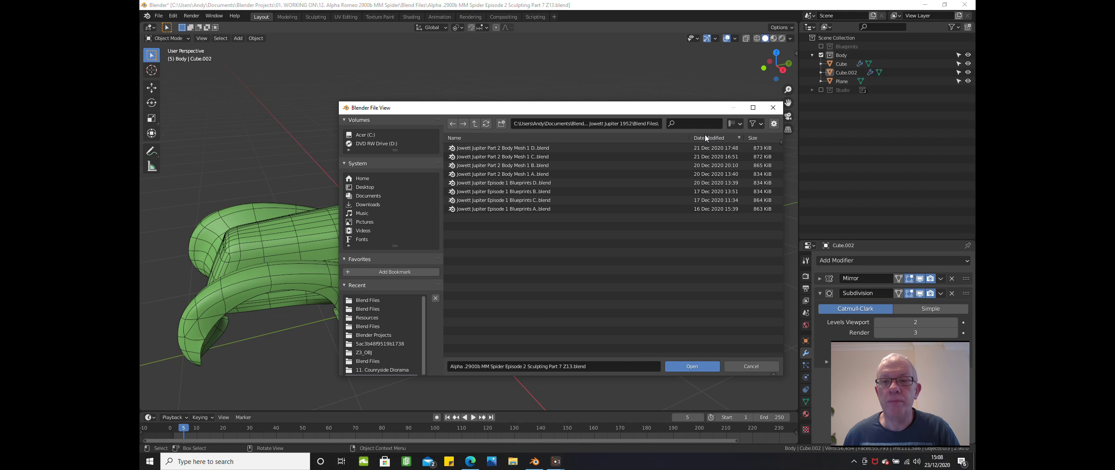
{"action": "left_click", "coordinate": [704, 147]}
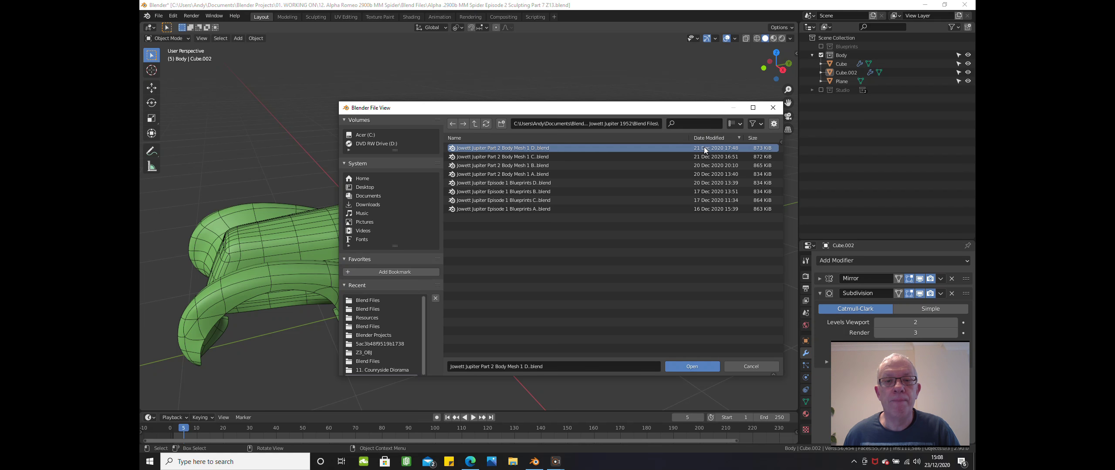
- Open Body Mesh 1 D, switch to Solid shading, and widen the reference photo area
{"action": "double_click", "coordinate": [704, 148]}
{"action": "scroll", "coordinate": [614, 189], "scroll_direction": "down", "scroll_amount": 5}
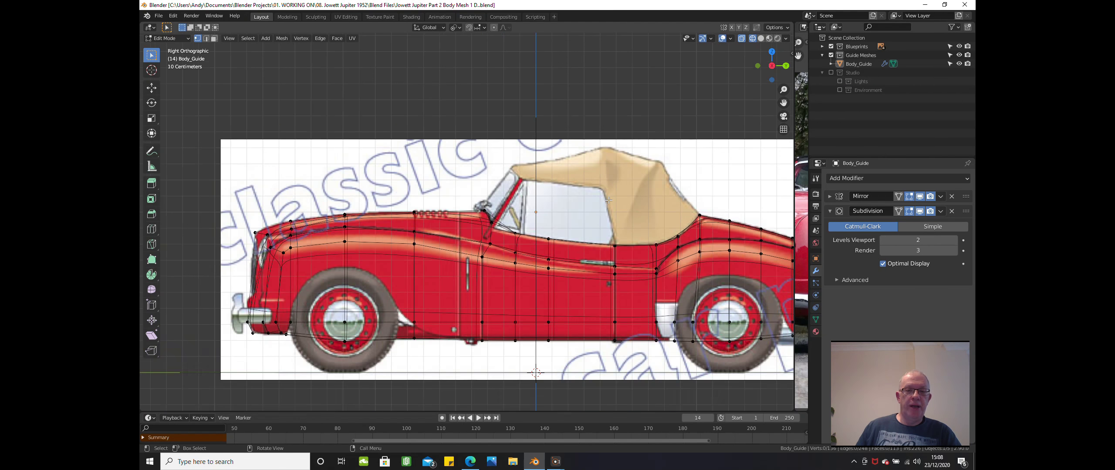
{"action": "middle_click_drag", "start_coordinate": [614, 189], "coordinate": [623, 207]}
{"action": "scroll", "coordinate": [623, 208], "scroll_direction": "up", "scroll_amount": 3}
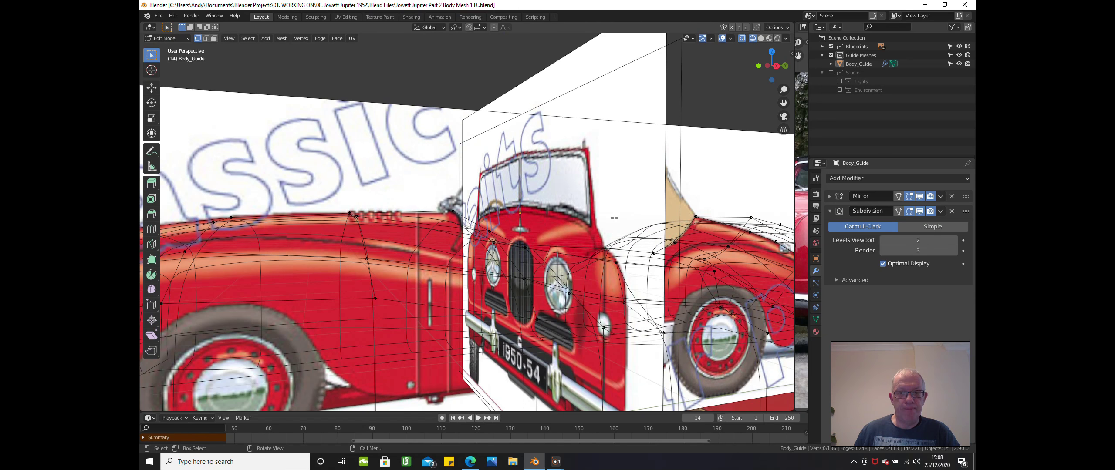
{"action": "key", "text": "z"}
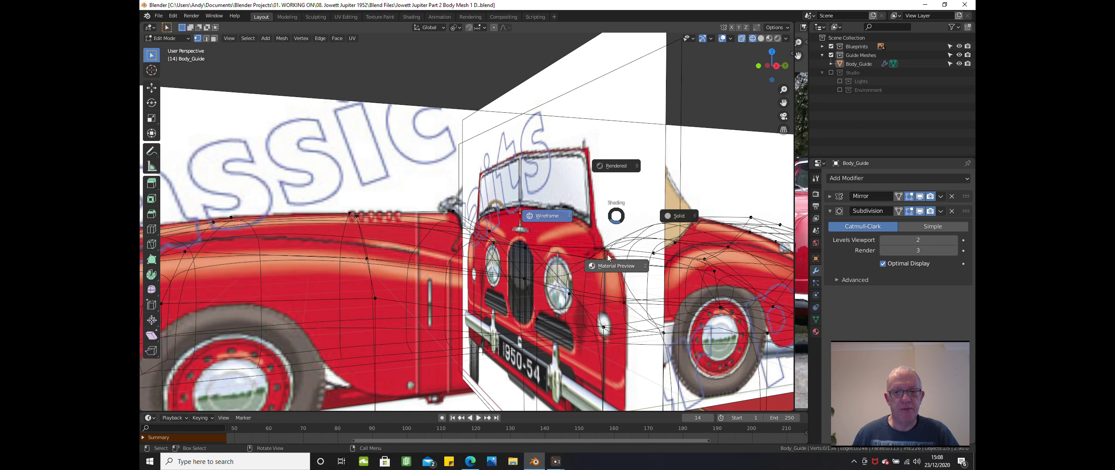
{"action": "left_click", "coordinate": [676, 217]}
{"action": "scroll", "coordinate": [653, 219], "scroll_direction": "down", "scroll_amount": 5}
{"action": "scroll", "coordinate": [653, 219], "scroll_direction": "down", "scroll_amount": 3}
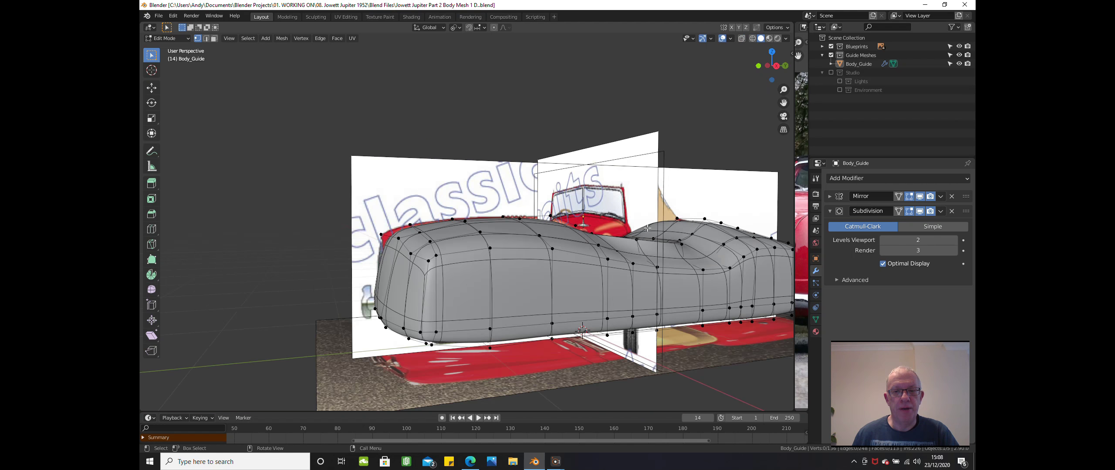
{"action": "mouse_move", "coordinate": [653, 219]}
{"action": "middle_mouse_down"}
{"action": "mouse_move", "coordinate": [635, 272]}
{"action": "mouse_move", "coordinate": [661, 229]}
{"action": "middle_mouse_up"}
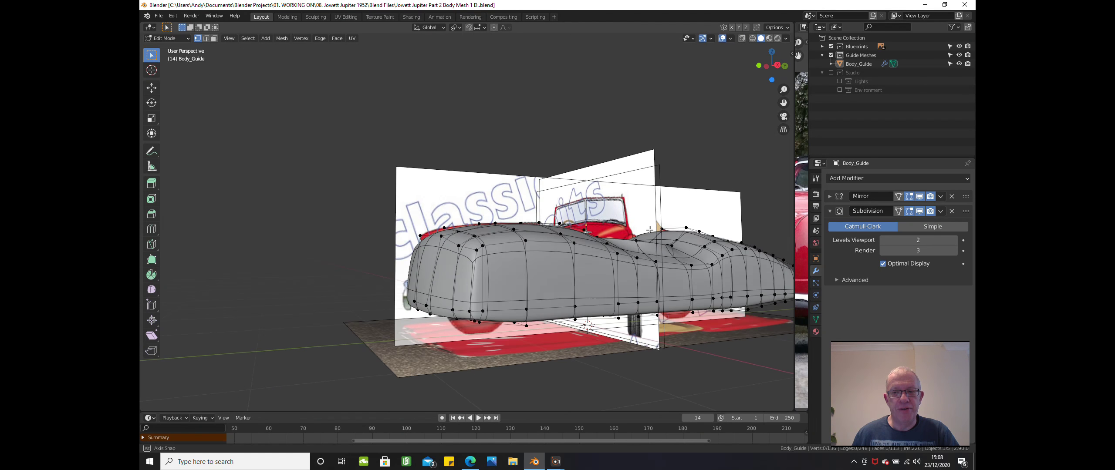
{"action": "scroll", "coordinate": [660, 228], "scroll_direction": "up", "scroll_amount": 3}
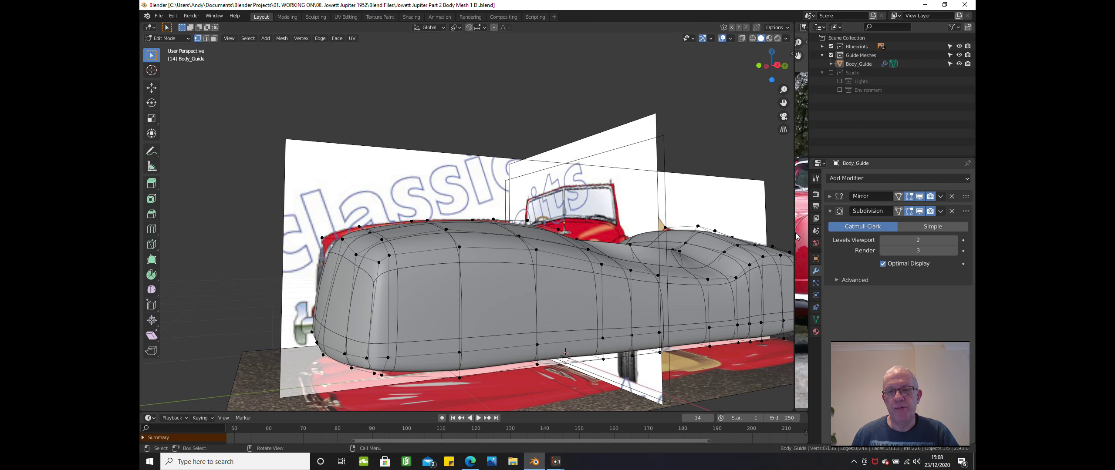
{"action": "left_click_drag", "start_coordinate": [793, 232], "coordinate": [303, 233]}
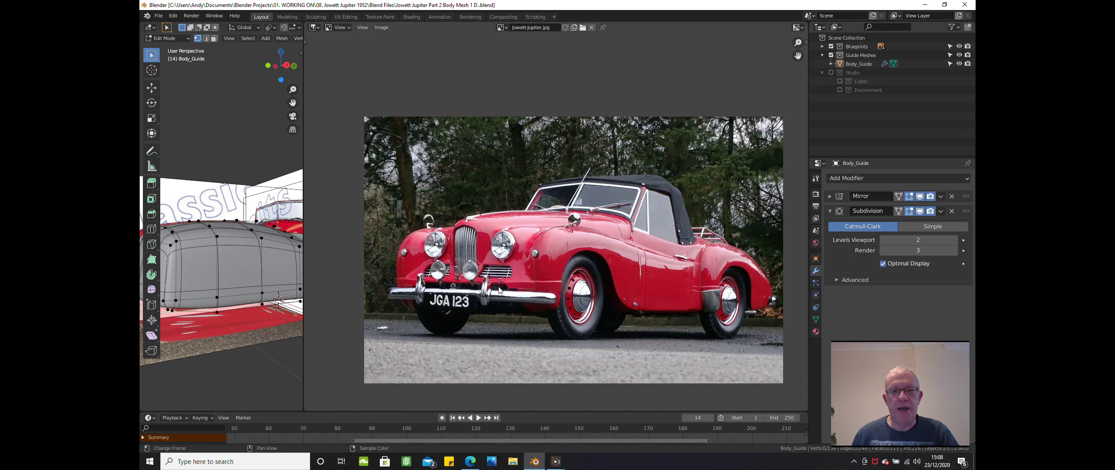
{"action": "scroll", "coordinate": [499, 291], "scroll_direction": "up", "scroll_amount": 1}
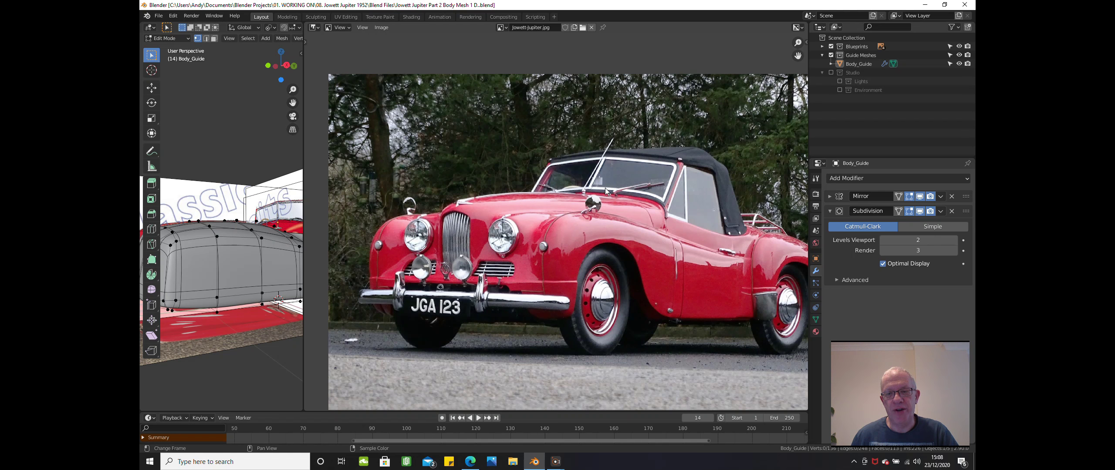
{"action": "scroll", "coordinate": [601, 197], "scroll_direction": "down", "scroll_amount": 1}
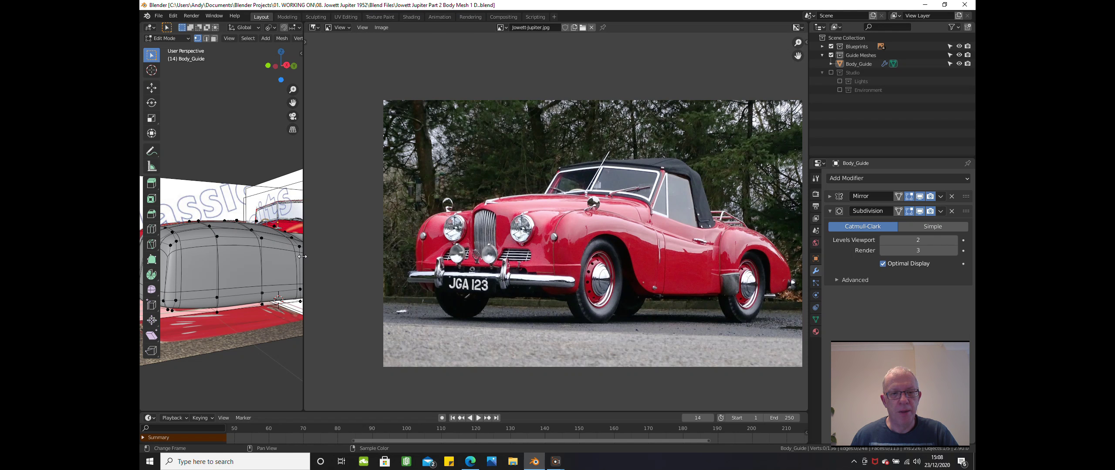
- Move the viewport/photo border right to enlarge the 3D view
{"action": "left_click_drag", "start_coordinate": [302, 254], "coordinate": [688, 238]}
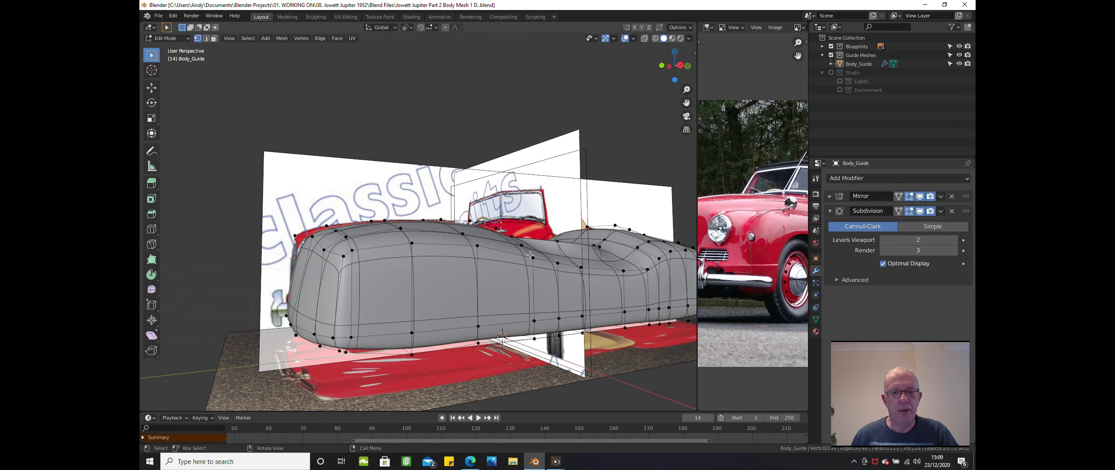
{"action": "scroll", "coordinate": [522, 287], "scroll_direction": "down", "scroll_amount": 3}
{"action": "mouse_move", "coordinate": [523, 288]}
{"action": "middle_mouse_down"}
{"action": "mouse_move", "coordinate": [532, 314]}
{"action": "mouse_move", "coordinate": [563, 278]}
{"action": "mouse_move", "coordinate": [548, 305]}
{"action": "mouse_move", "coordinate": [547, 287]}
{"action": "middle_mouse_up"}
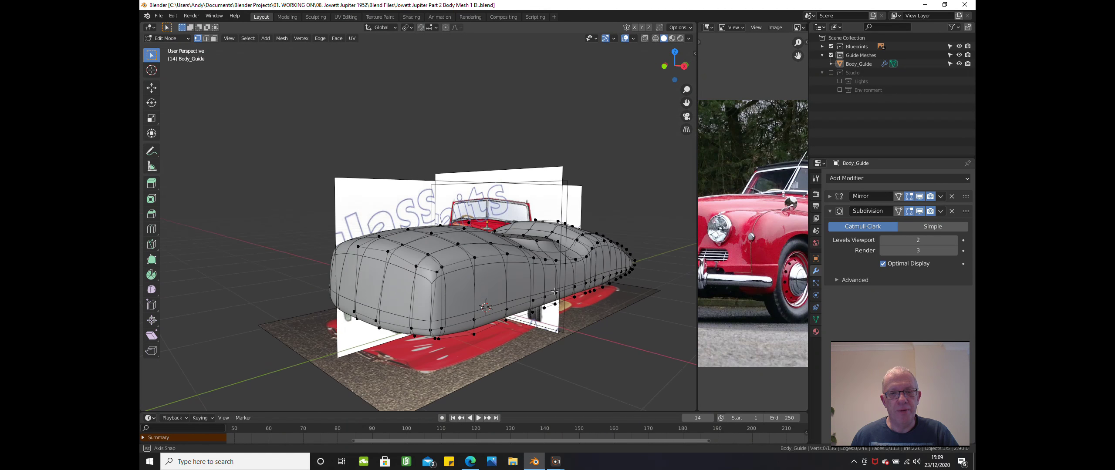
{"action": "scroll", "coordinate": [541, 284], "scroll_direction": "up", "scroll_amount": 2}
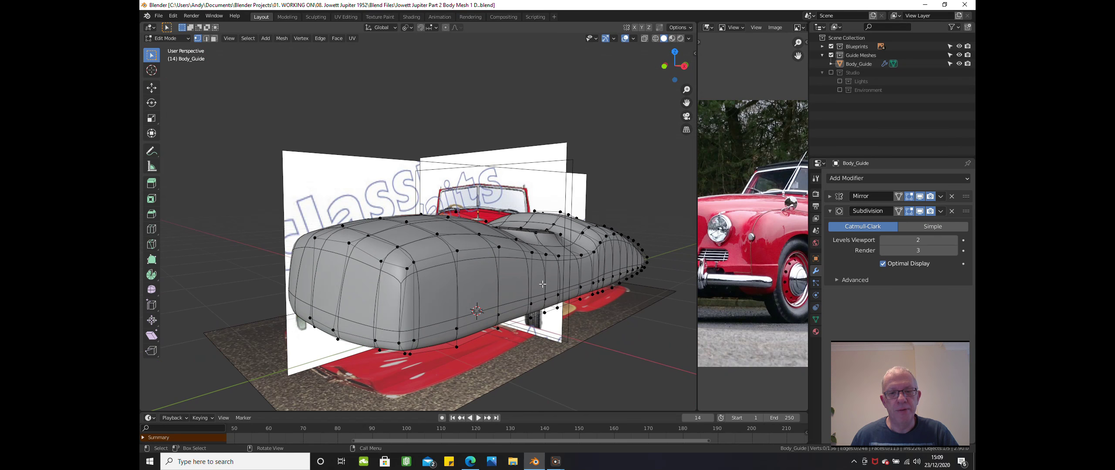
{"action": "scroll", "coordinate": [541, 282], "scroll_direction": "up", "scroll_amount": 2}
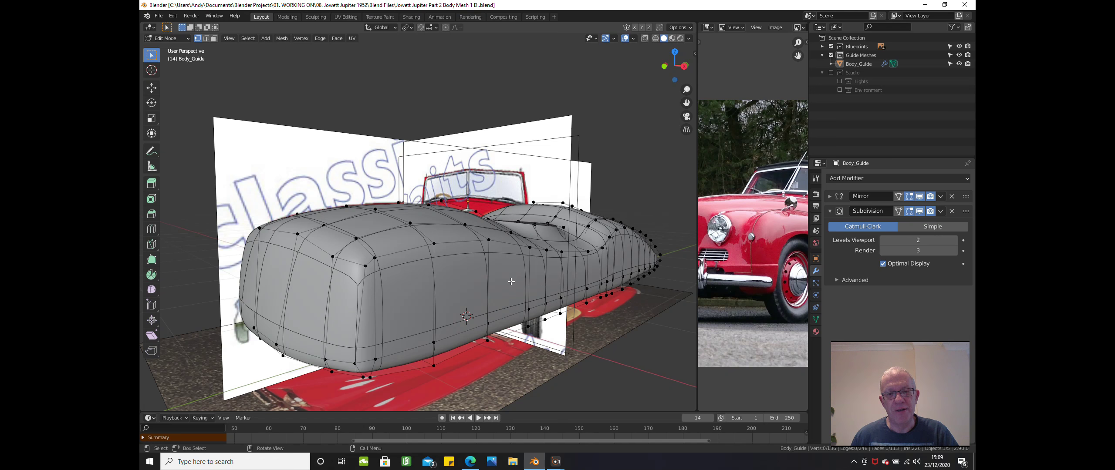
{"action": "mouse_move", "coordinate": [510, 280]}
{"action": "middle_mouse_down"}
{"action": "mouse_move", "coordinate": [494, 292]}
{"action": "mouse_move", "coordinate": [525, 309]}
{"action": "middle_mouse_up"}
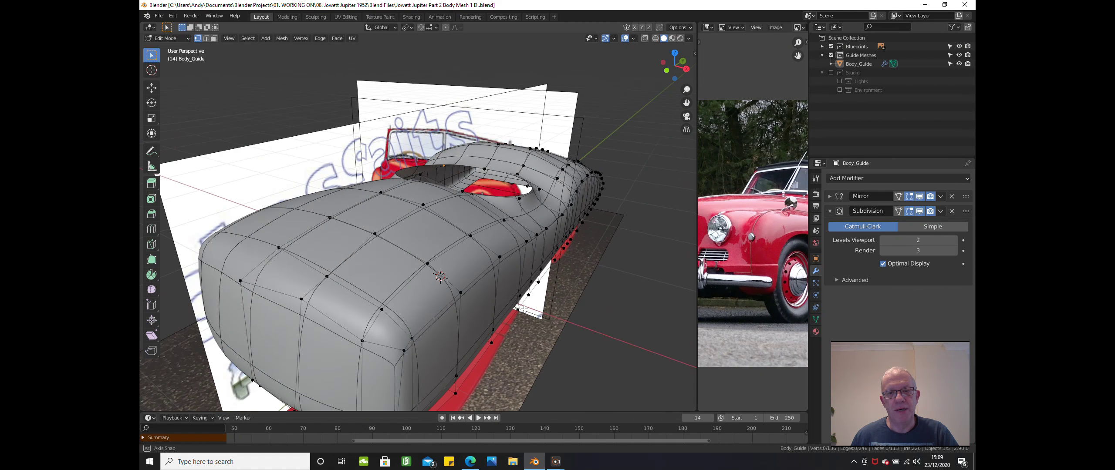
{"action": "mouse_move", "coordinate": [526, 277]}
{"action": "middle_mouse_down"}
{"action": "mouse_move", "coordinate": [506, 239]}
{"action": "mouse_move", "coordinate": [504, 271]}
{"action": "middle_mouse_up"}
{"action": "scroll", "coordinate": [503, 260], "scroll_direction": "down", "scroll_amount": 2}
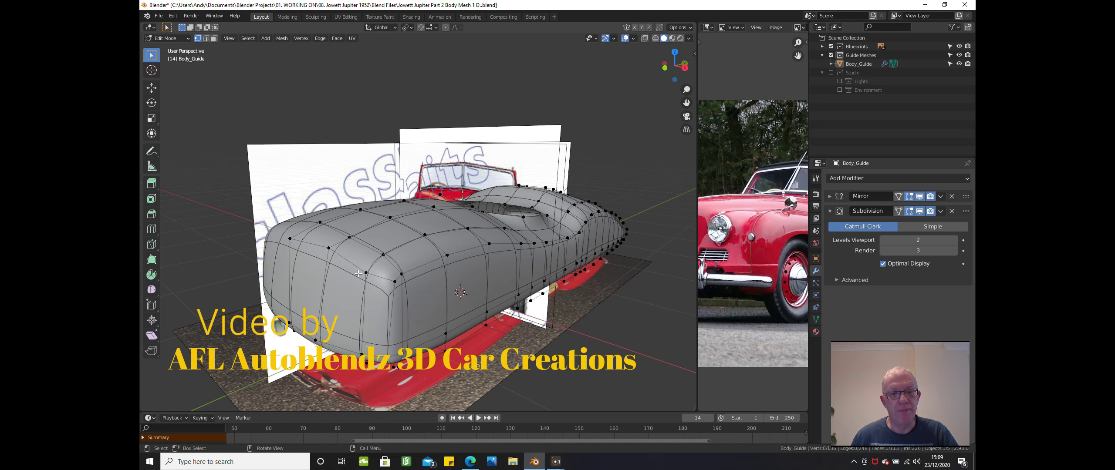
- Raise the body-side vertex slightly along Z, deselect it, and save the Jowett Jupiter file
{"action": "left_click_drag", "start_coordinate": [366, 248], "coordinate": [366, 229]}
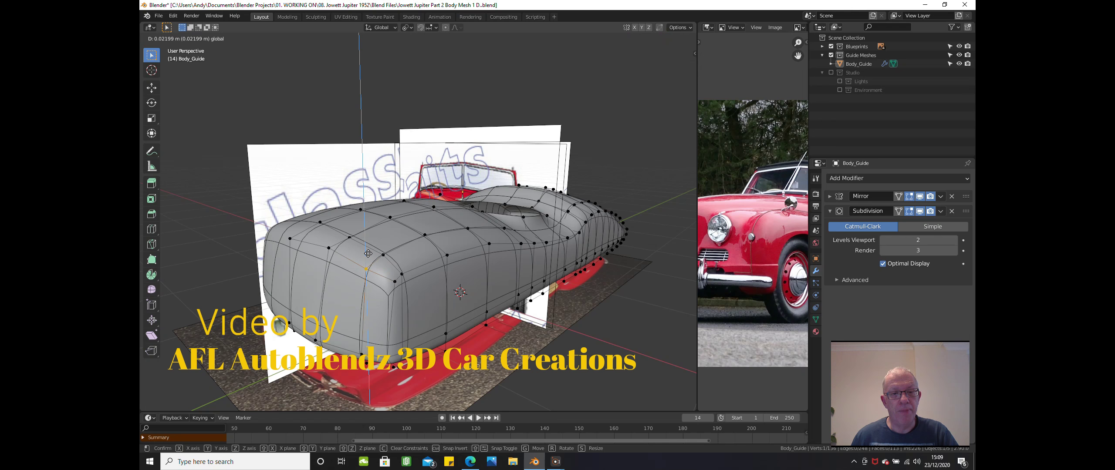
{"action": "left_click", "coordinate": [368, 251]}
{"action": "scroll", "coordinate": [368, 252], "scroll_direction": "down", "scroll_amount": 2}
{"action": "scroll", "coordinate": [368, 252], "scroll_direction": "down", "scroll_amount": 2}
{"action": "middle_click_drag", "start_coordinate": [368, 252], "coordinate": [451, 310]}
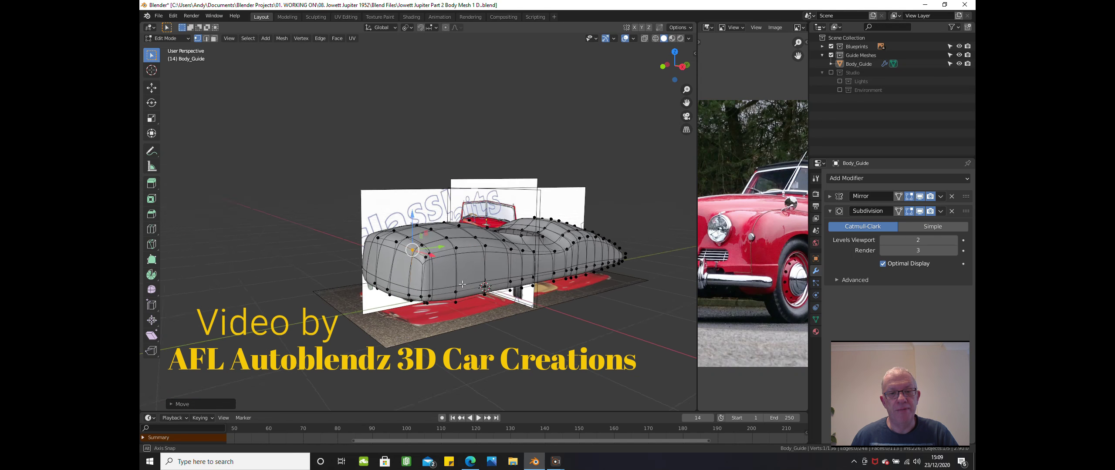
{"action": "left_click", "coordinate": [454, 353]}
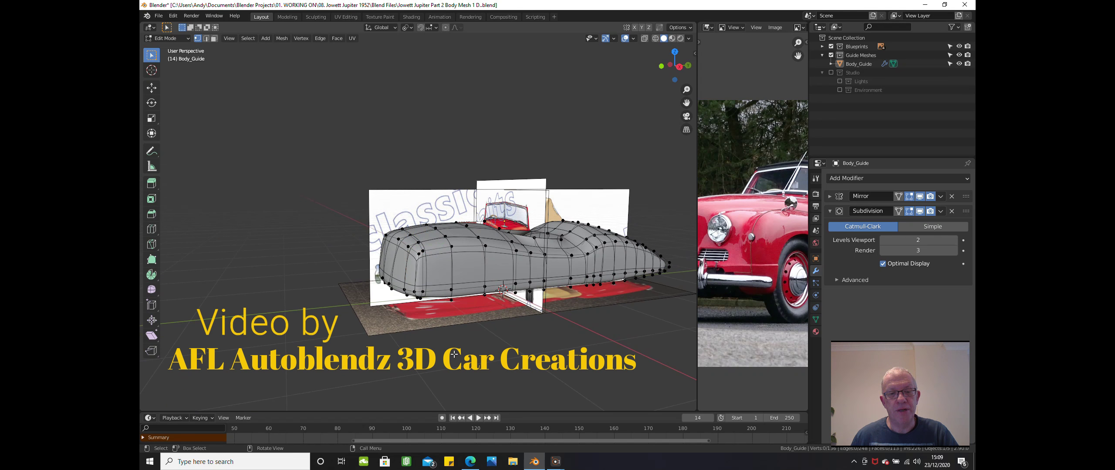
{"action": "left_click", "coordinate": [157, 18]}
{"action": "left_click", "coordinate": [173, 73]}
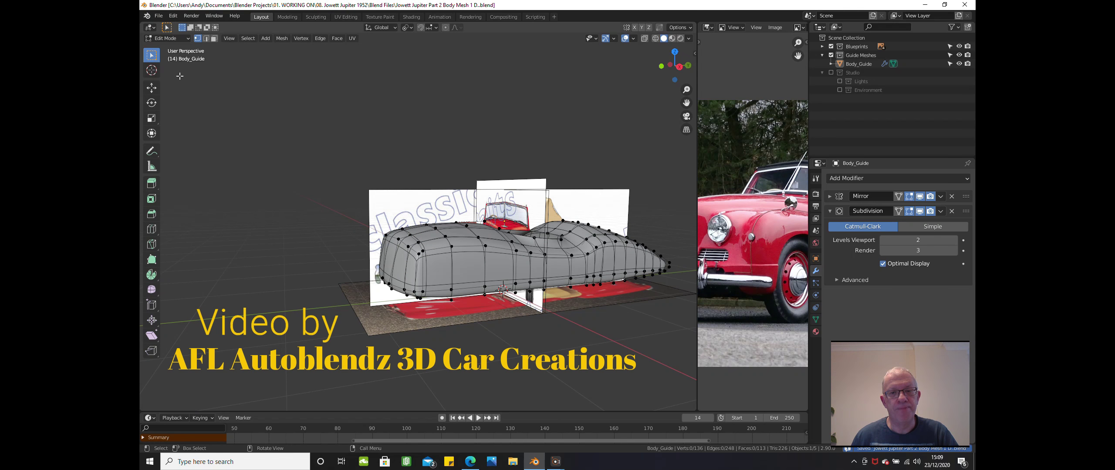